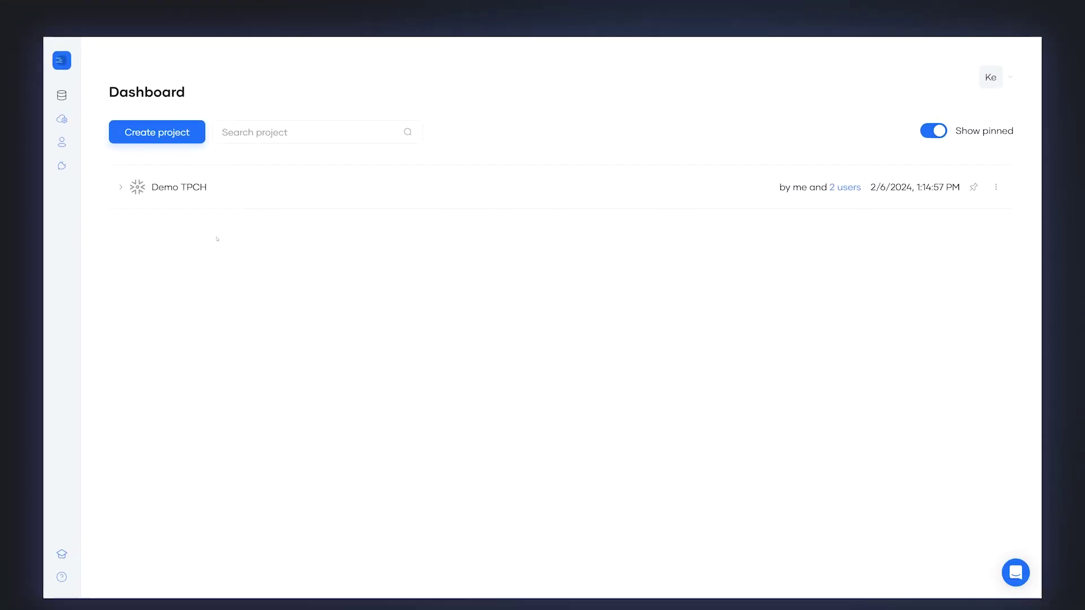
# Open the Demo TPCH Main branch v180 model and expand its Diagrams, Subject areas and Data Product lists
pyautogui.click(121, 175)
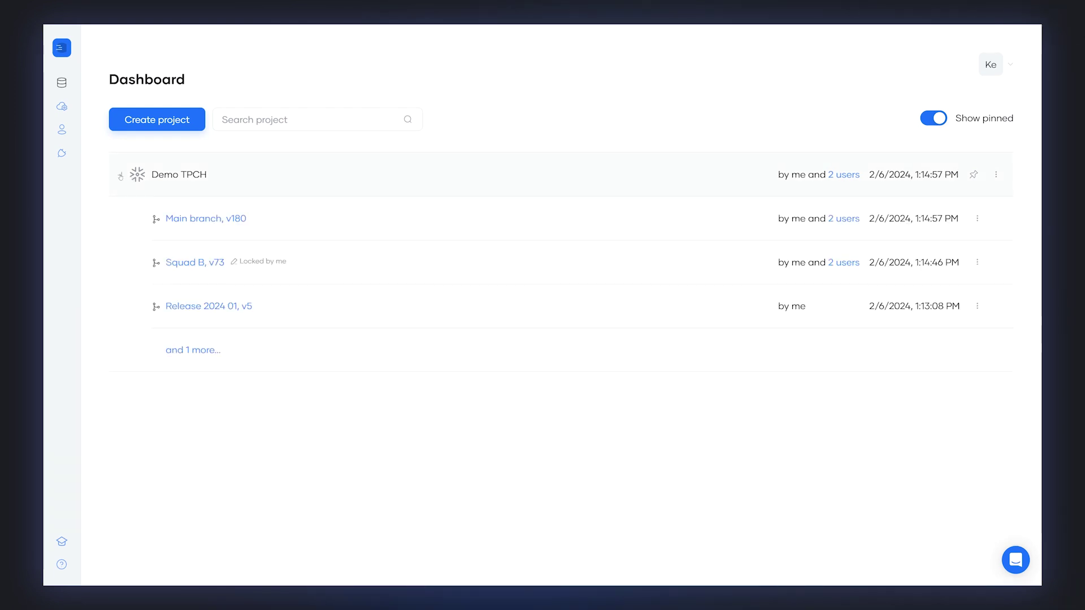
pyautogui.click(179, 218)
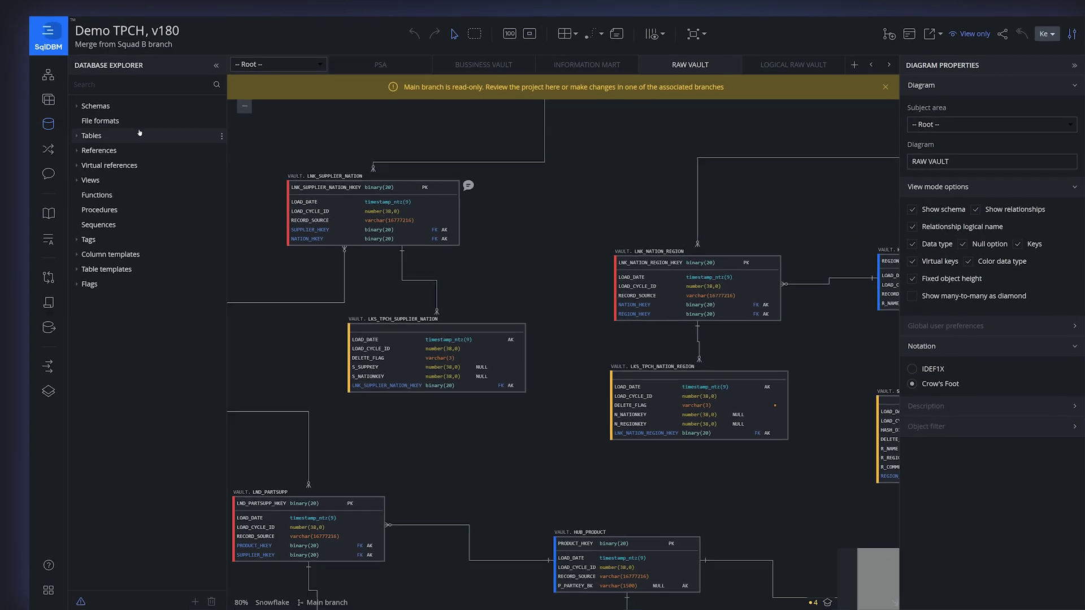
pyautogui.click(48, 74)
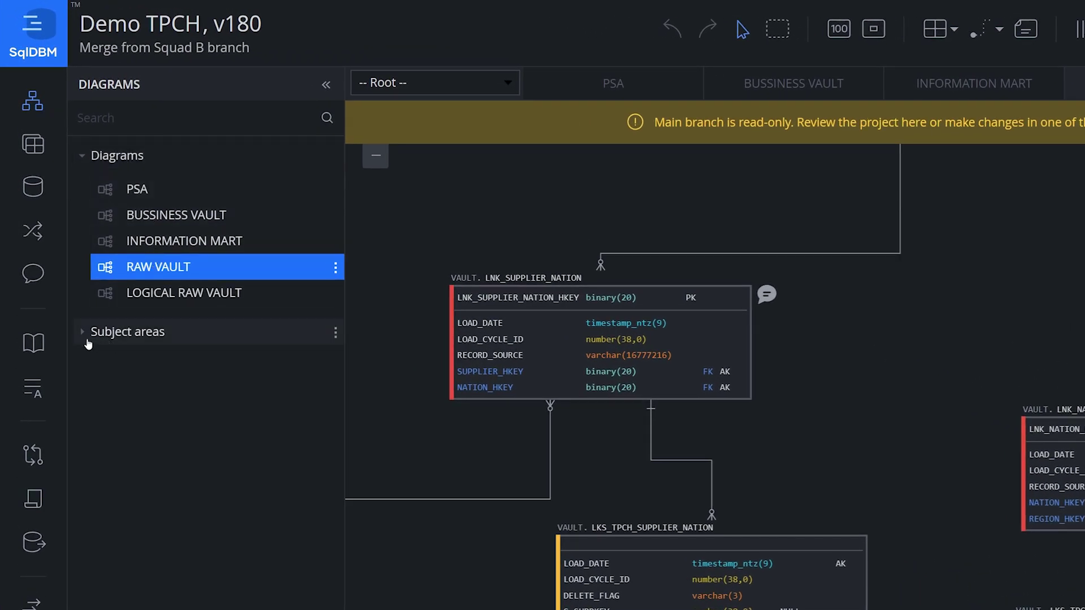
pyautogui.click(84, 340)
pyautogui.click(102, 366)
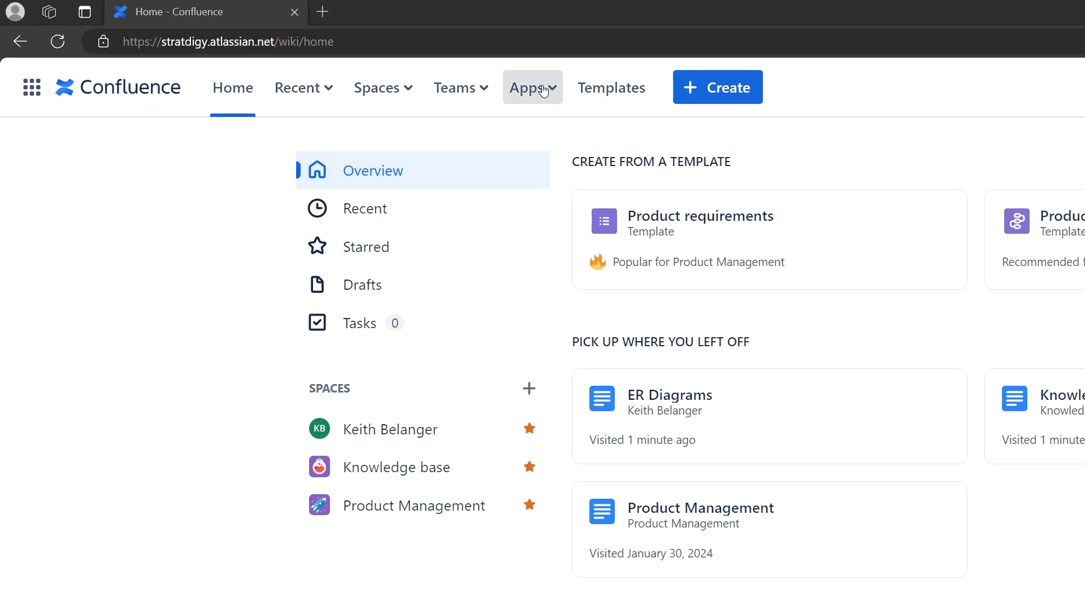
# Go to Find new apps in the Apps menu to reach the Confluence Marketplace
pyautogui.click(549, 96)
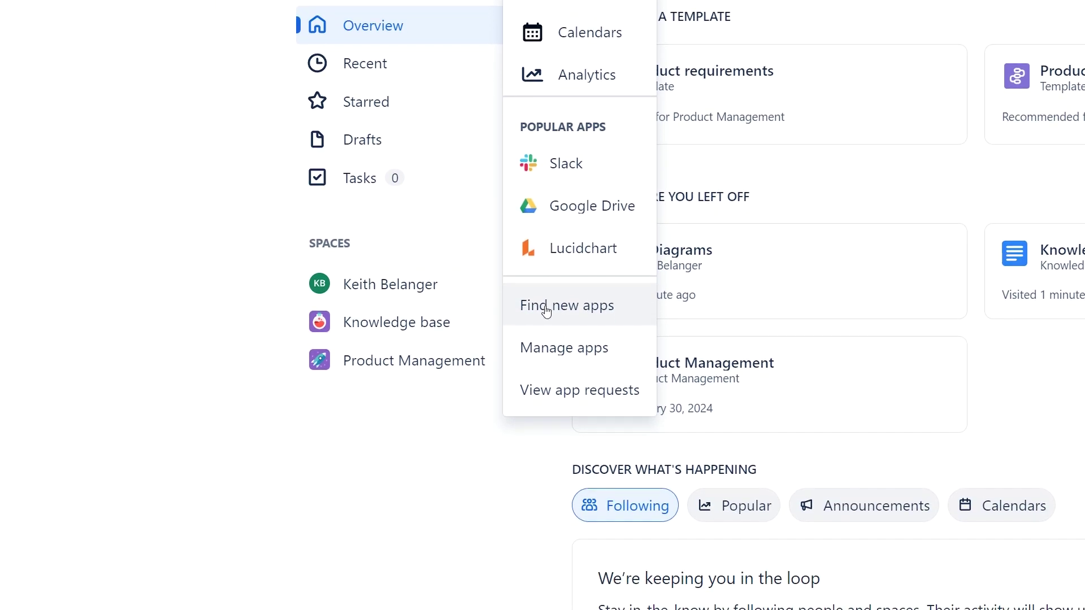
pyautogui.click(547, 335)
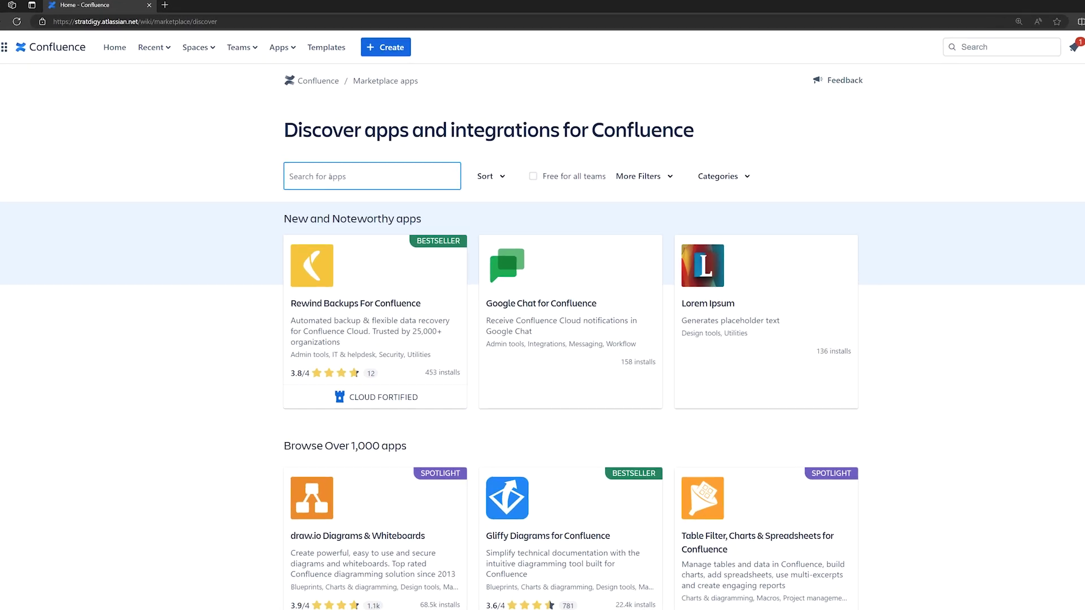
# Search the marketplace for 'sqldbm', install the SqlDBM app, and dismiss the success notice
pyautogui.write('sqld')
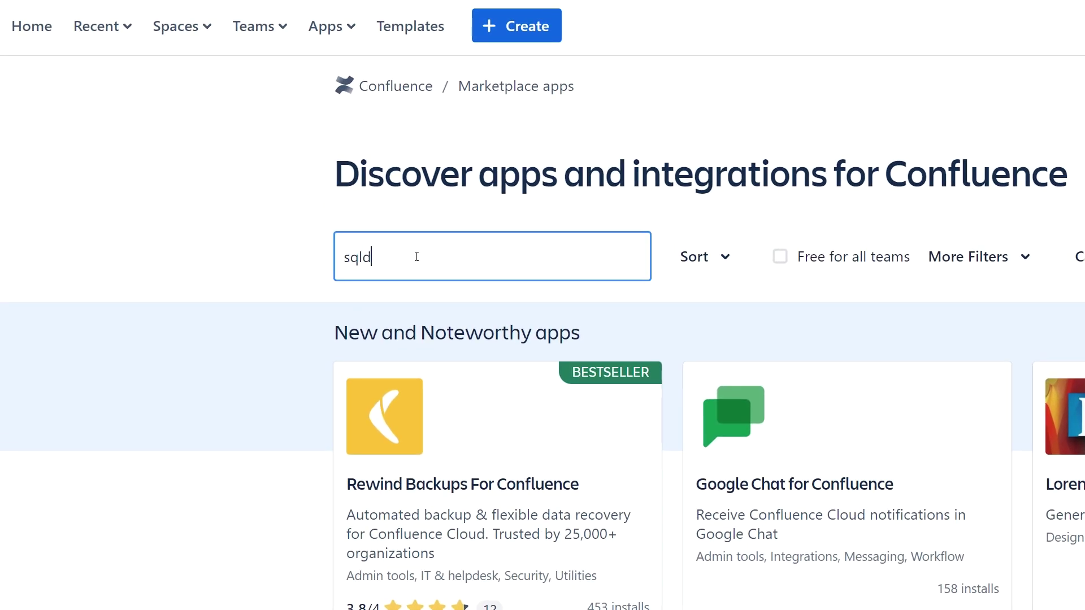
pyautogui.write('bm')
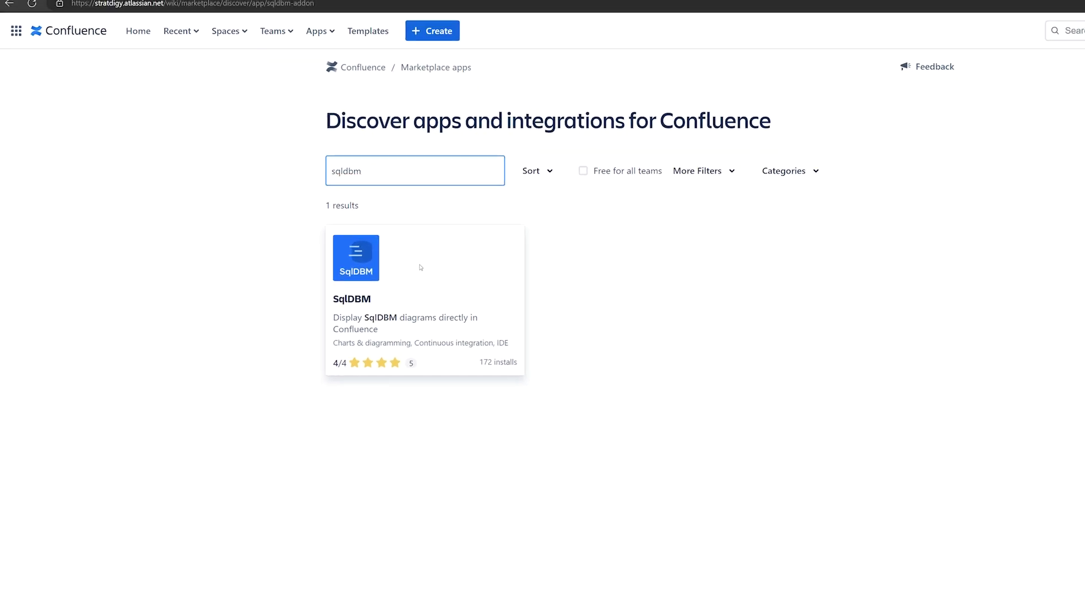
pyautogui.click(452, 306)
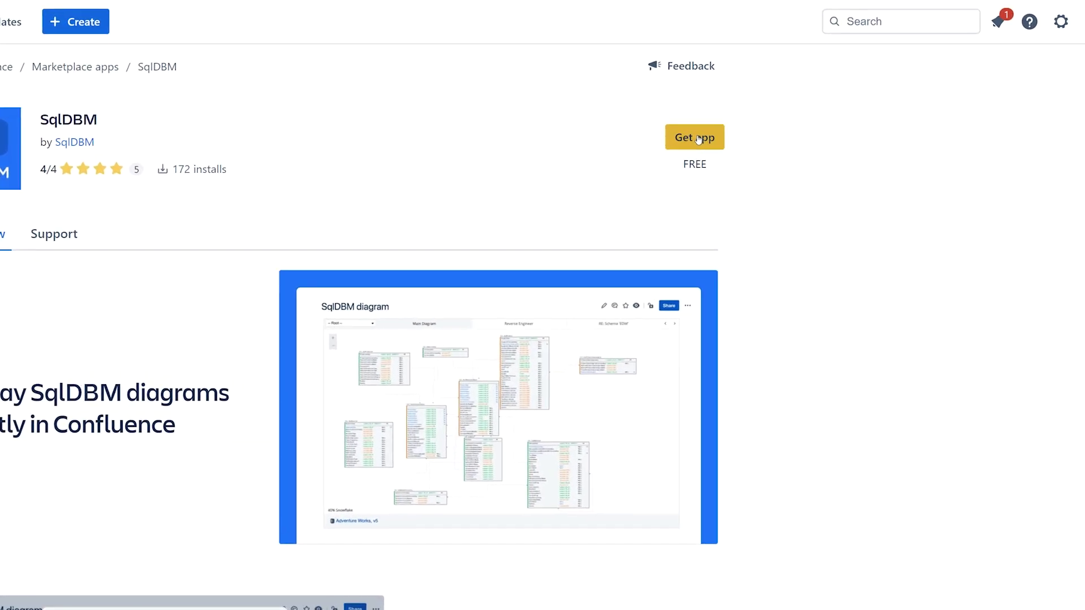
pyautogui.click(699, 139)
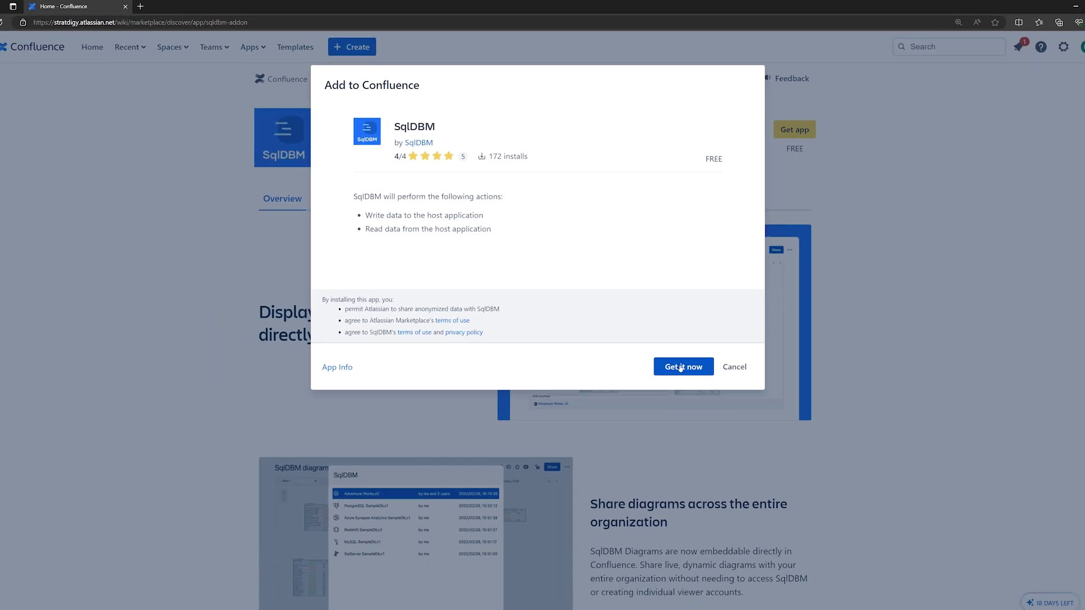
pyautogui.click(681, 367)
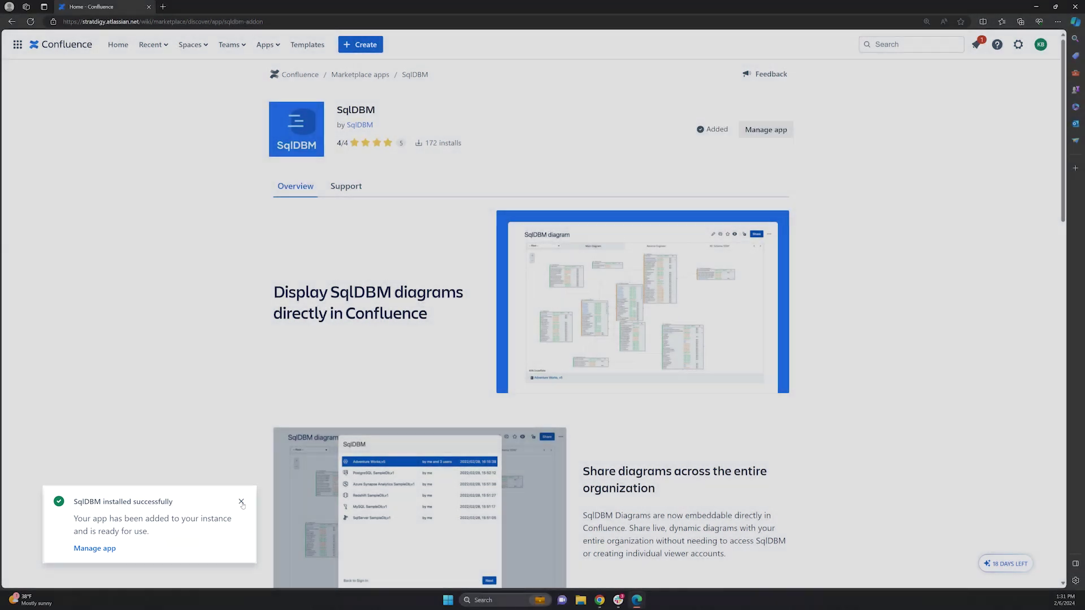
pyautogui.click(242, 502)
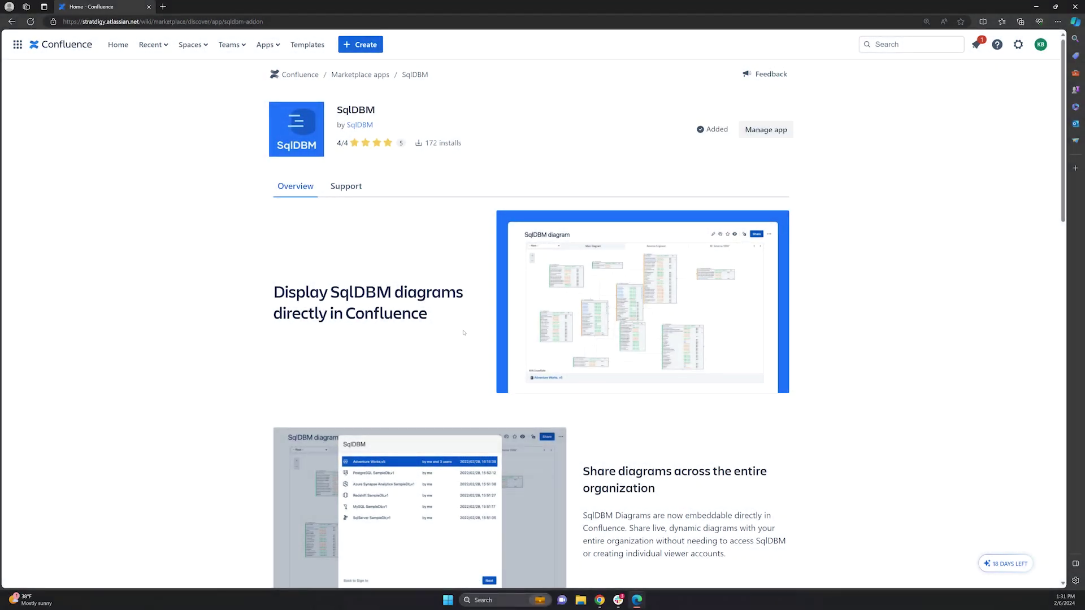
# From Home, open the ER Diagrams page and put it into edit mode
pyautogui.click(119, 48)
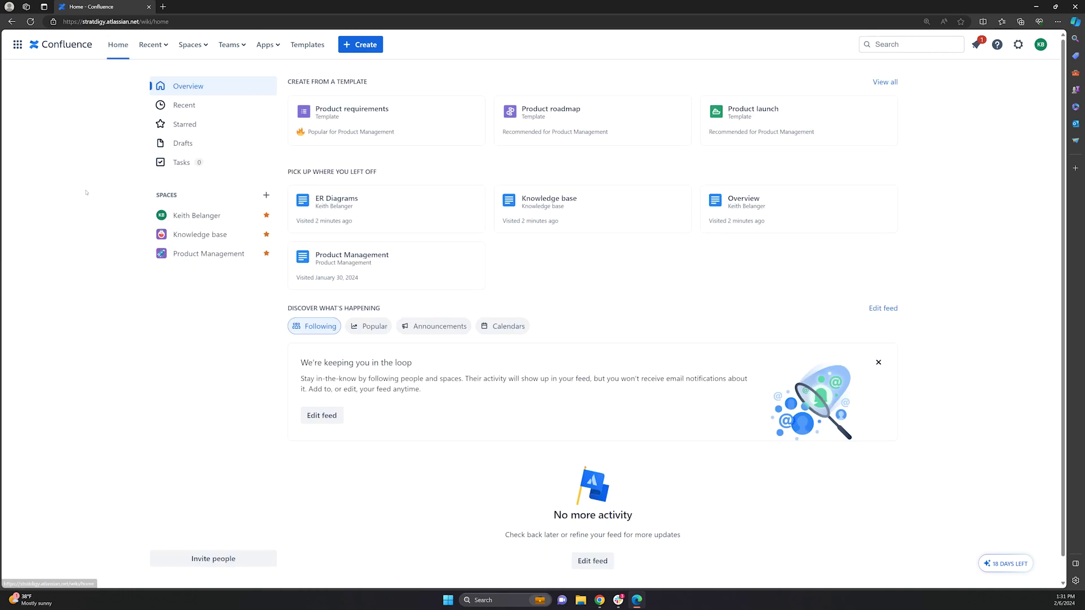
pyautogui.click(388, 202)
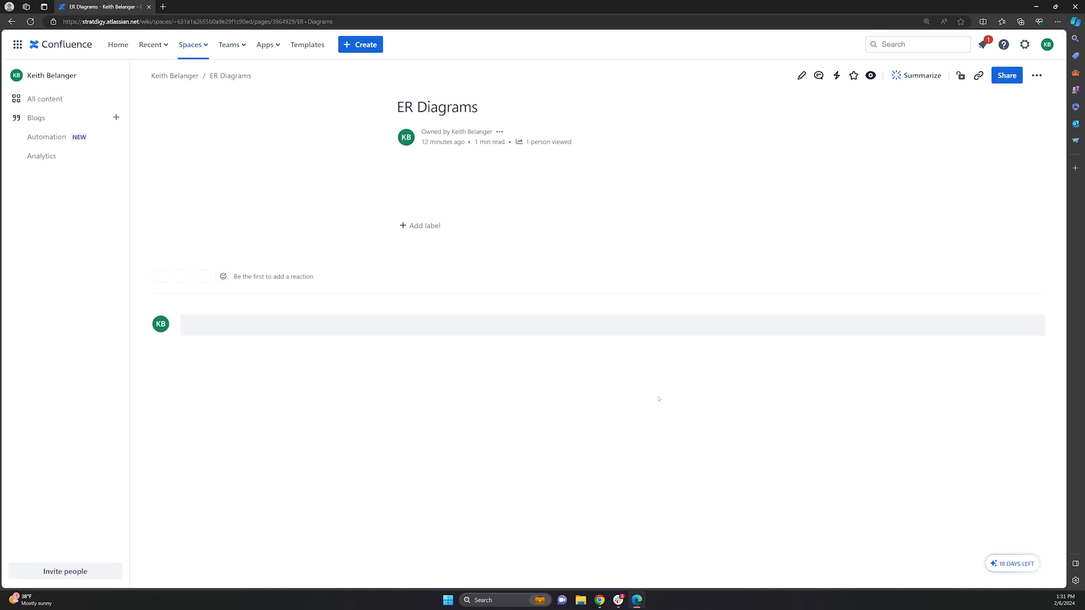
pyautogui.press('e')
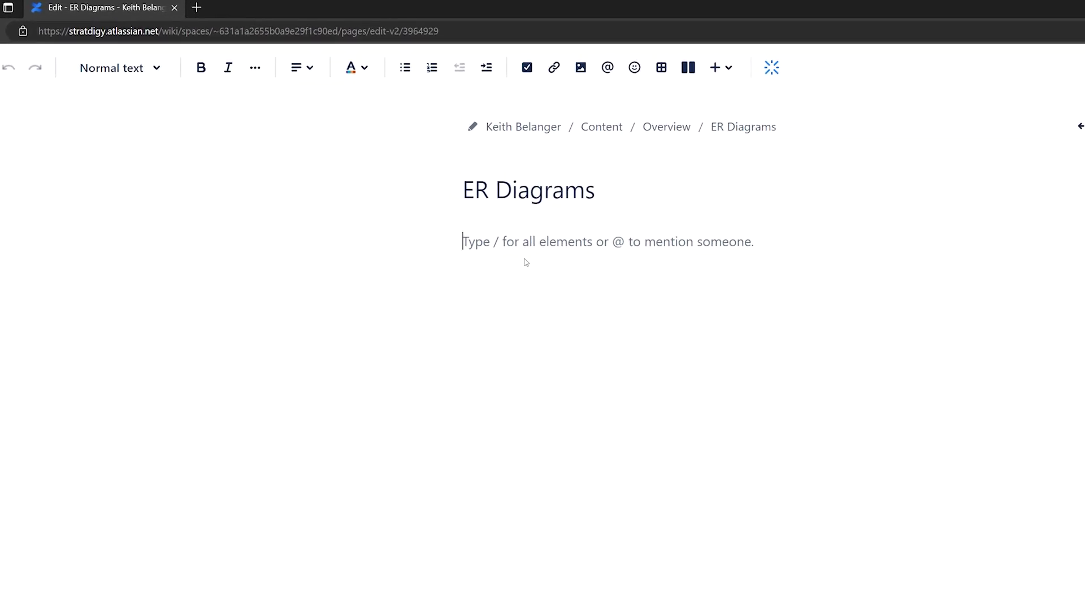
# Insert a SqlDBM element with /sq and select the Demo TPCH, v180 project
pyautogui.write('/')
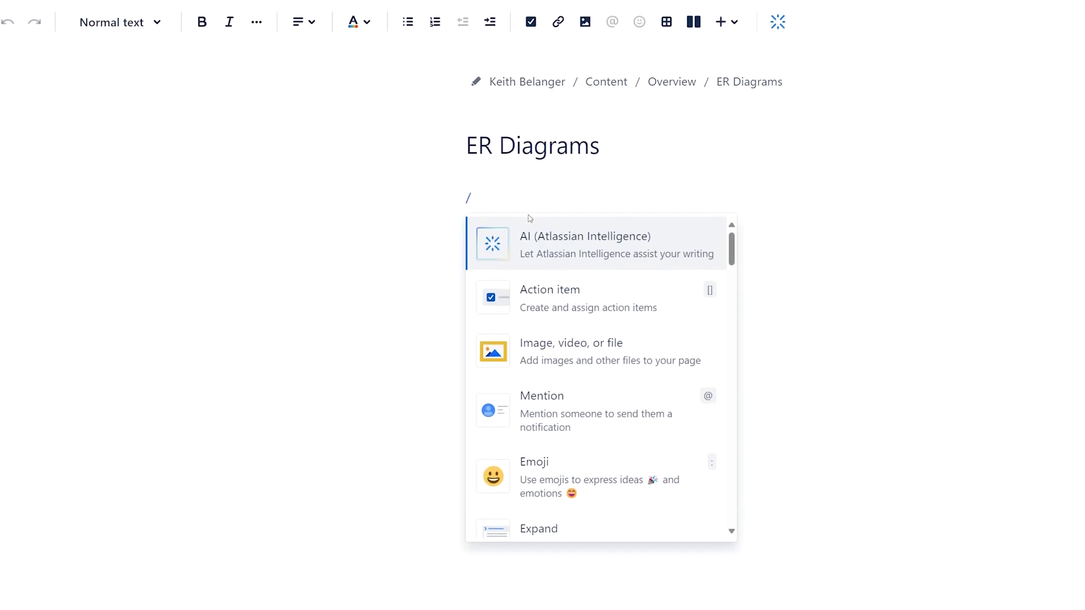
pyautogui.write('sq')
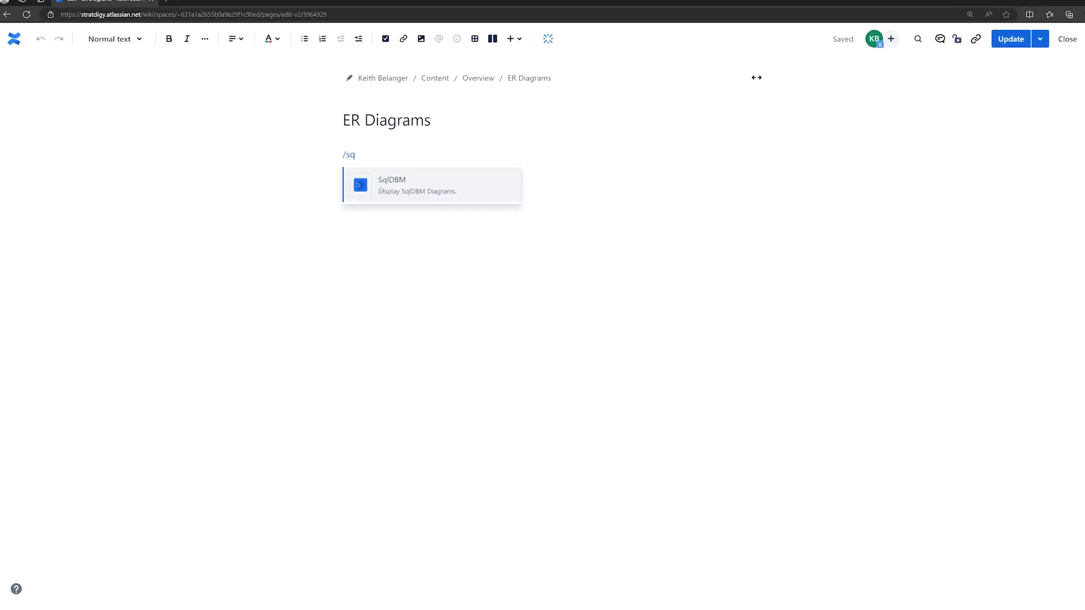
pyautogui.click(380, 189)
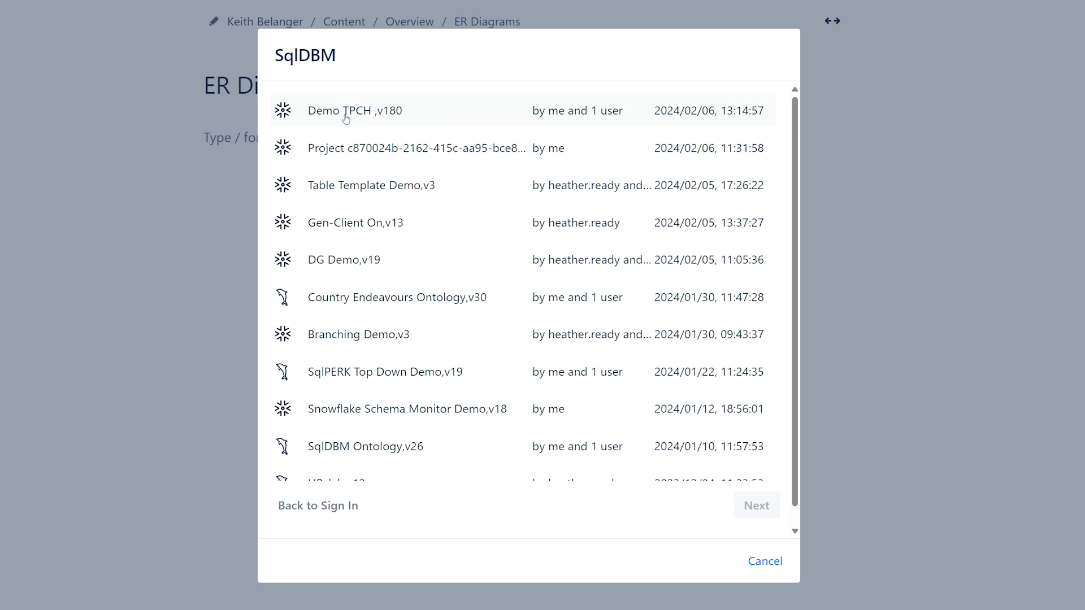
pyautogui.click(317, 110)
# Embed the RAW VAULT relationship diagram from Demo TPCH, Last Revision, Root subject area
pyautogui.click(759, 511)
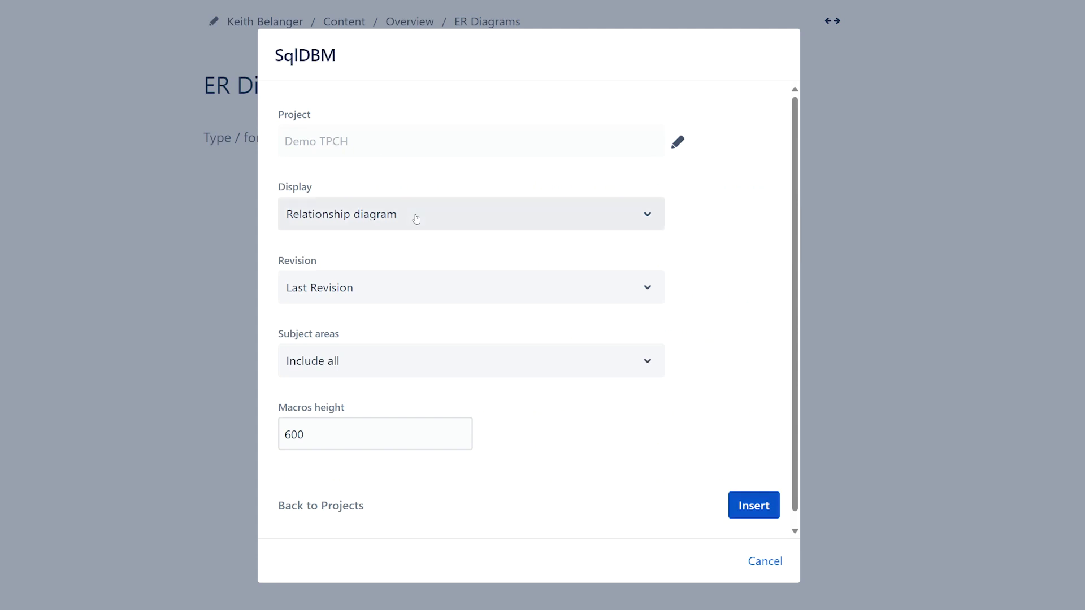
pyautogui.click(577, 217)
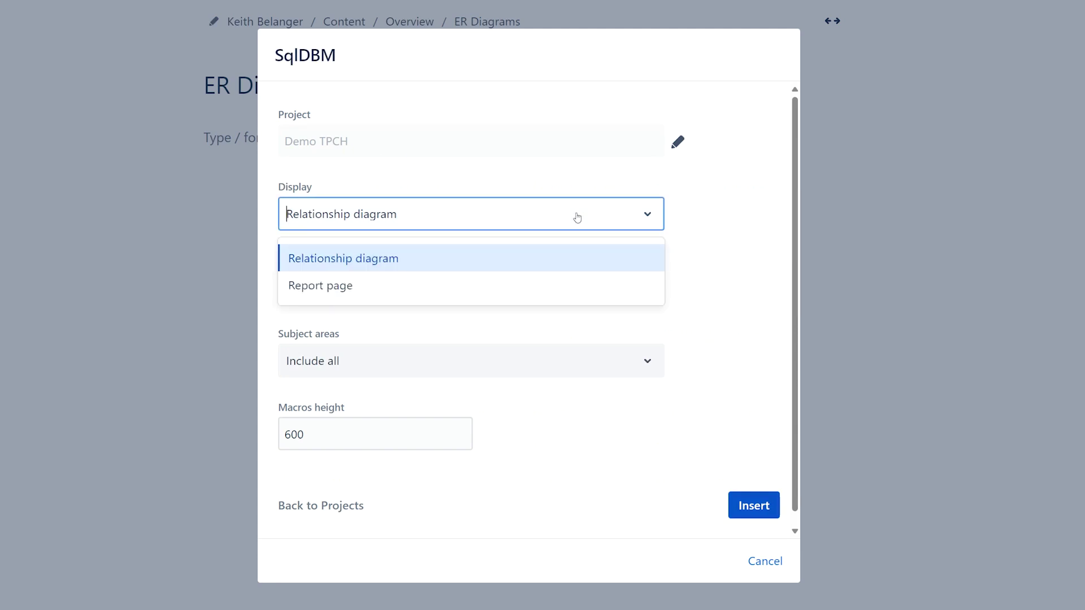
pyautogui.click(373, 261)
pyautogui.click(504, 302)
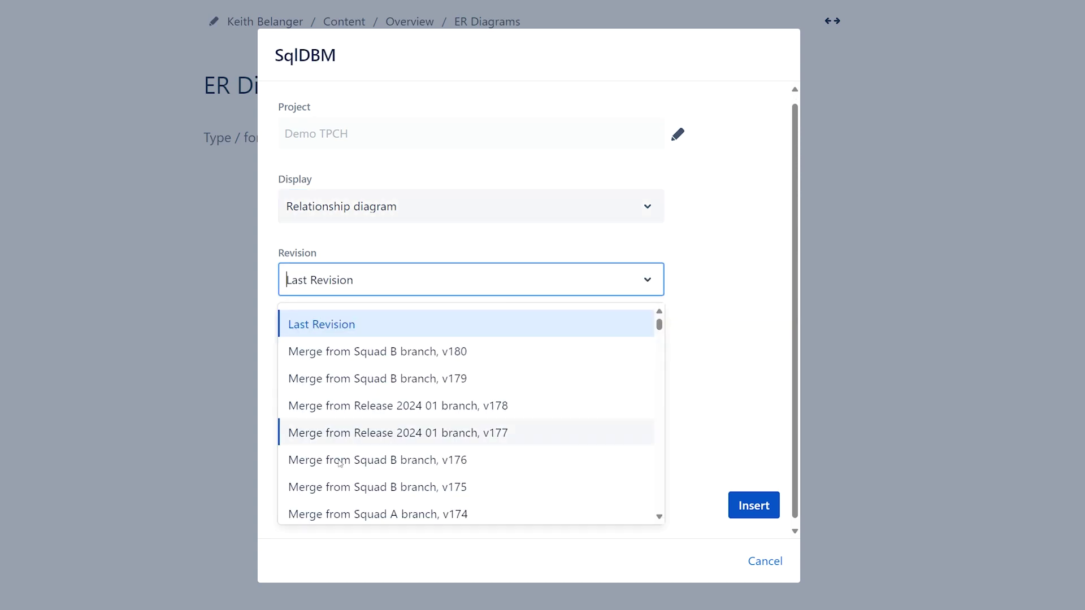
pyautogui.click(334, 334)
pyautogui.click(544, 368)
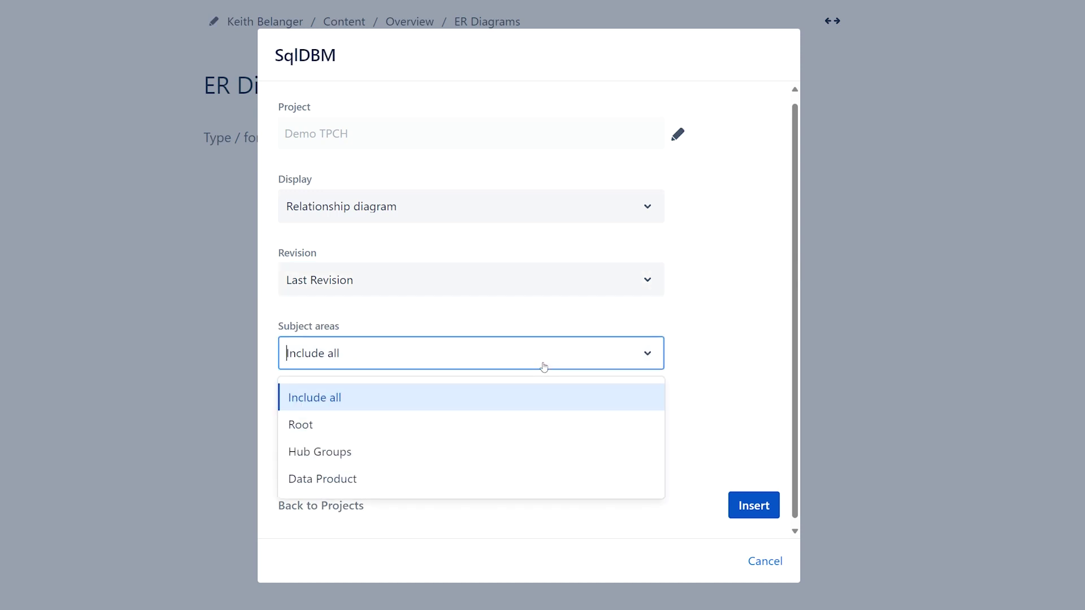
pyautogui.click(317, 431)
pyautogui.scroll(-2, 503, 402)
pyautogui.click(585, 345)
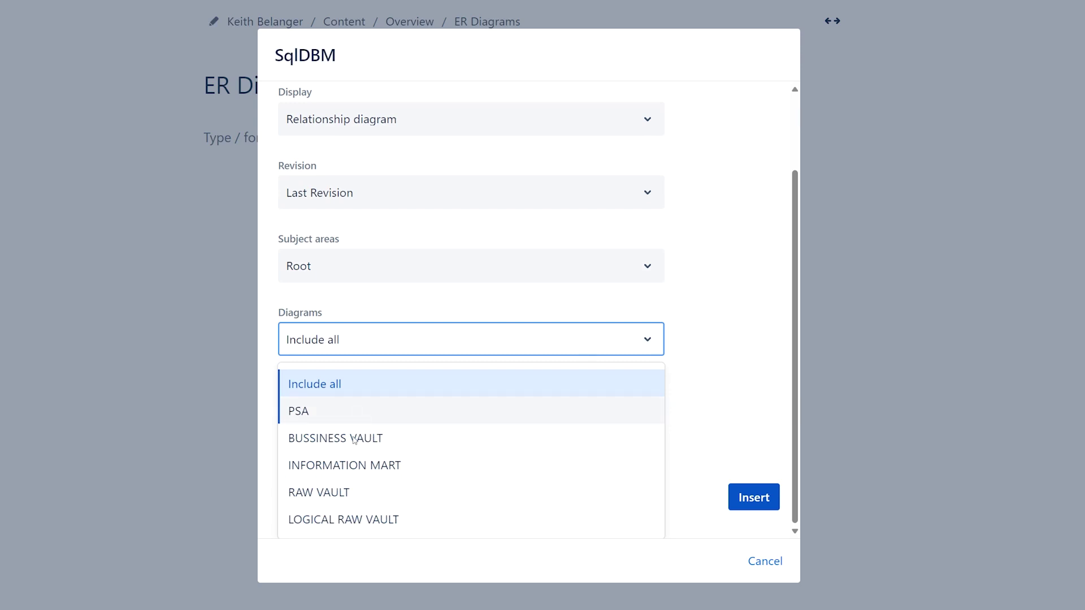
pyautogui.click(350, 493)
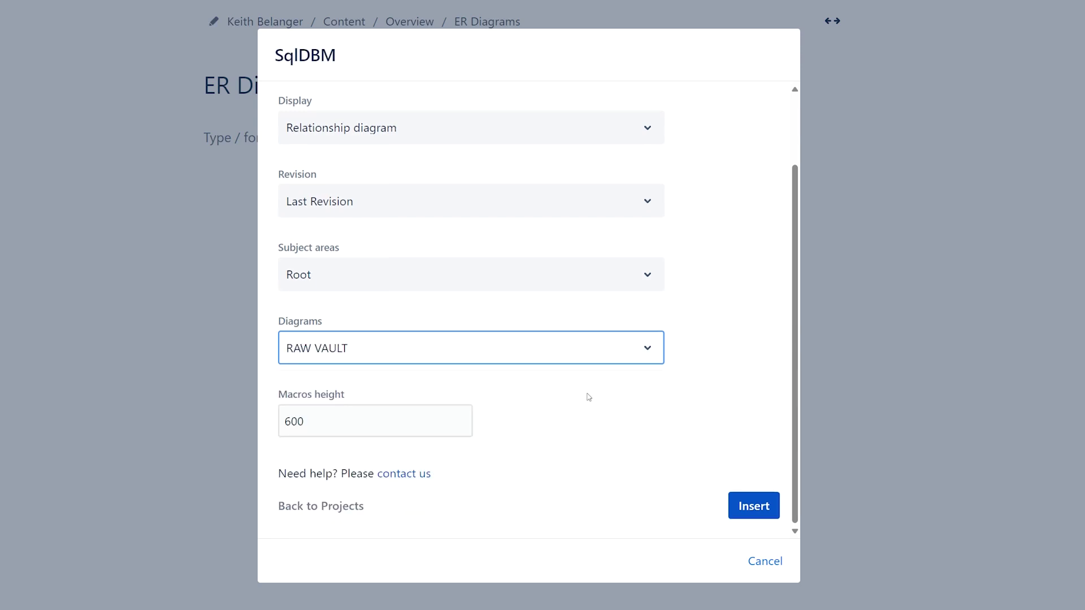
pyautogui.click(741, 504)
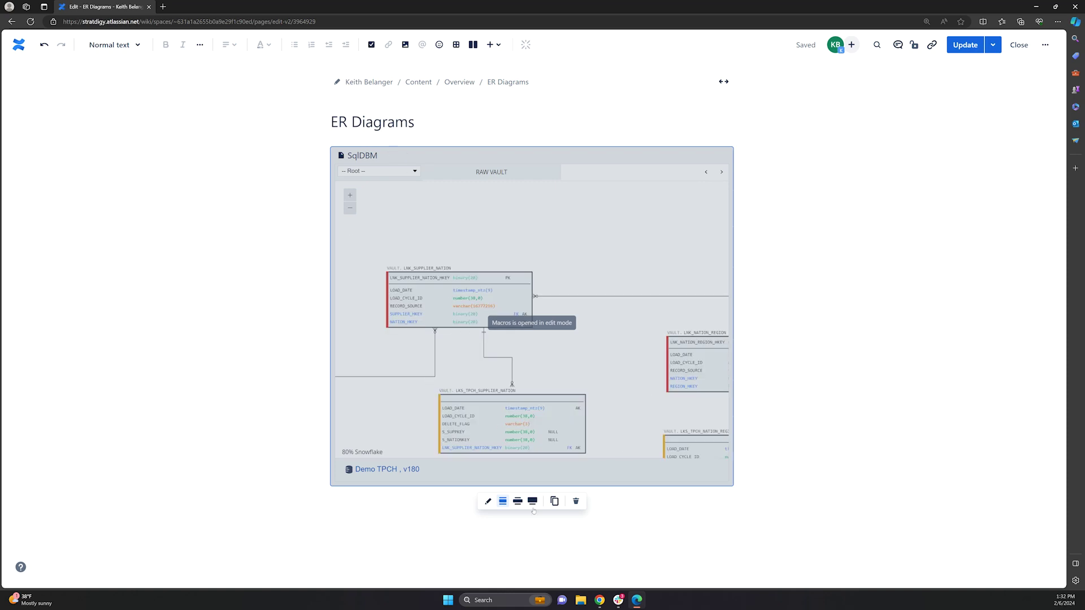
# Try full width, then set the RAW VAULT diagram to medium width and move the cursor below it
pyautogui.click(518, 502)
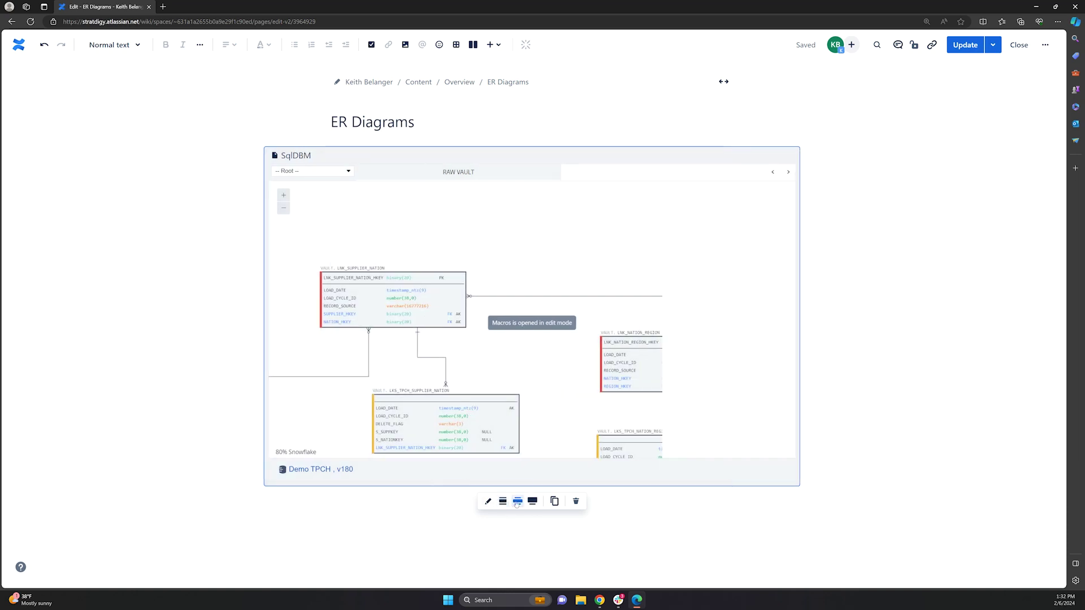
pyautogui.click(532, 501)
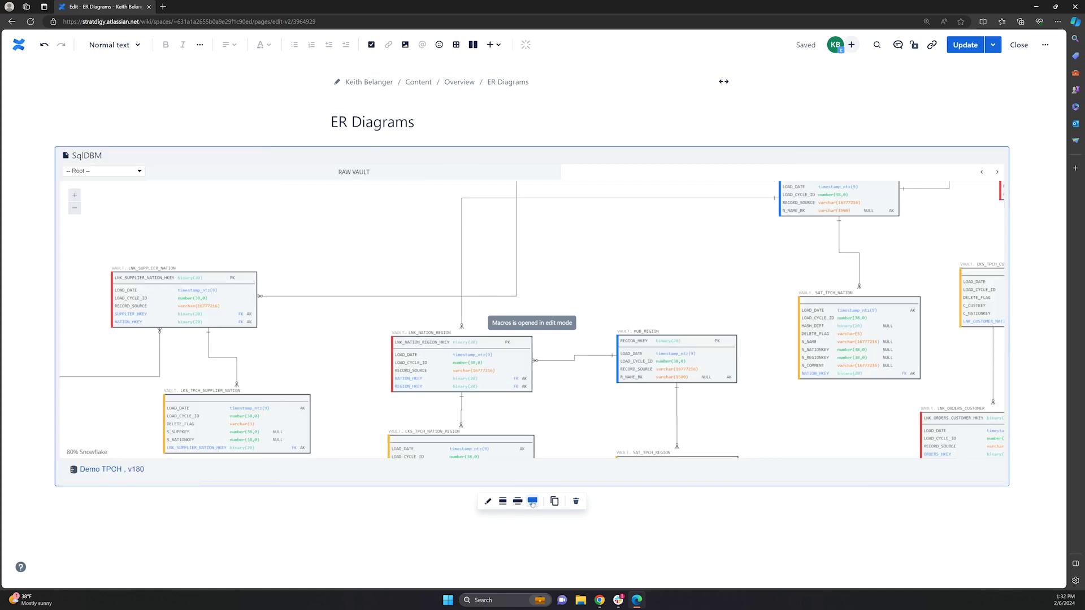
pyautogui.click(518, 501)
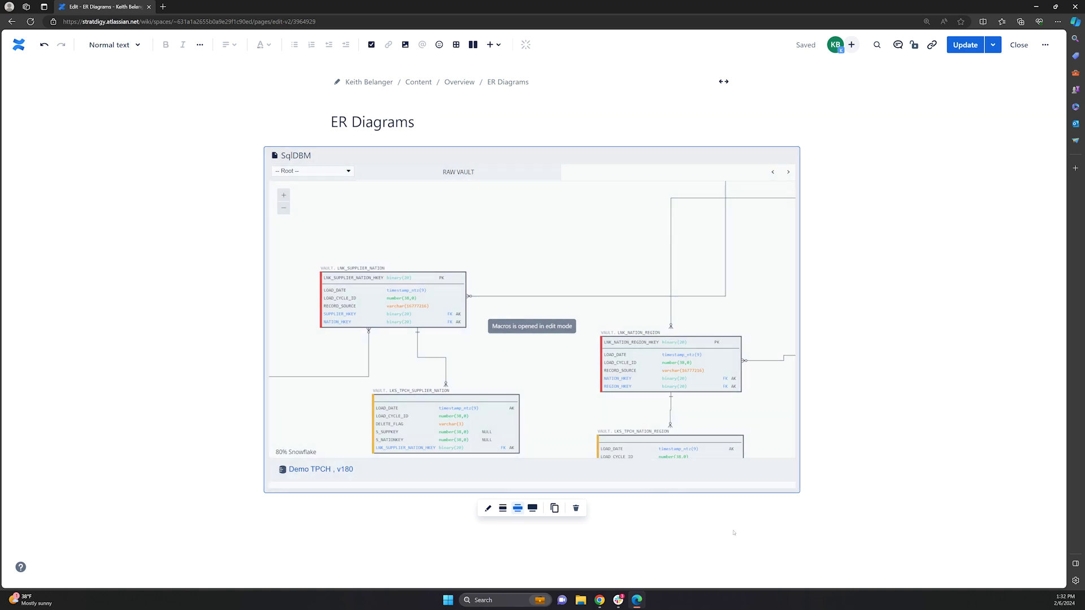
pyautogui.click(421, 536)
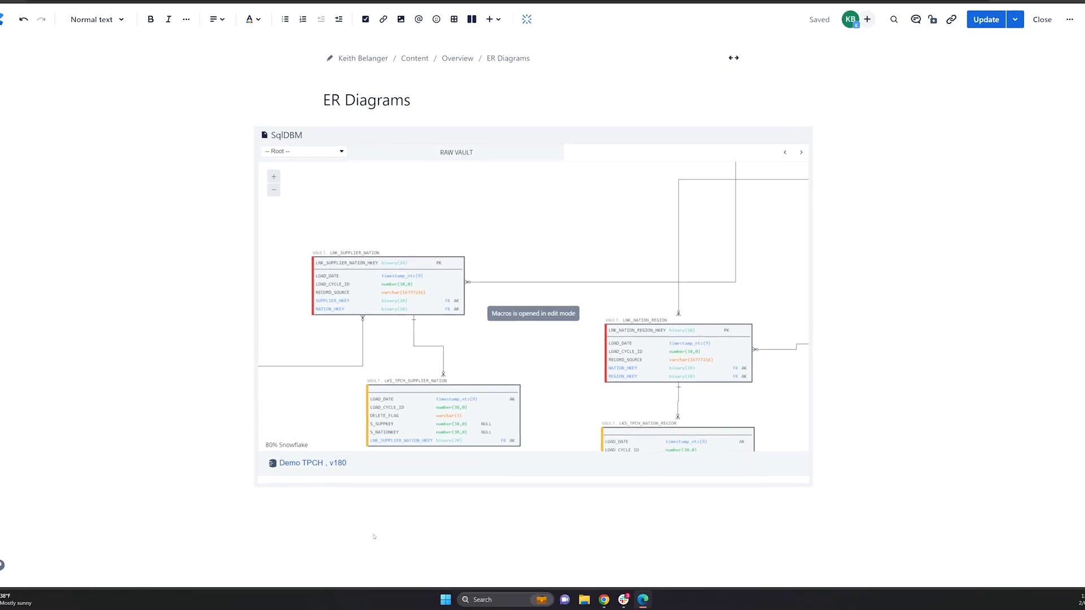
# Write 'ER Diagram Subject Area' under the diagram, then enter /sq on the next line
pyautogui.write('ER Diaga')
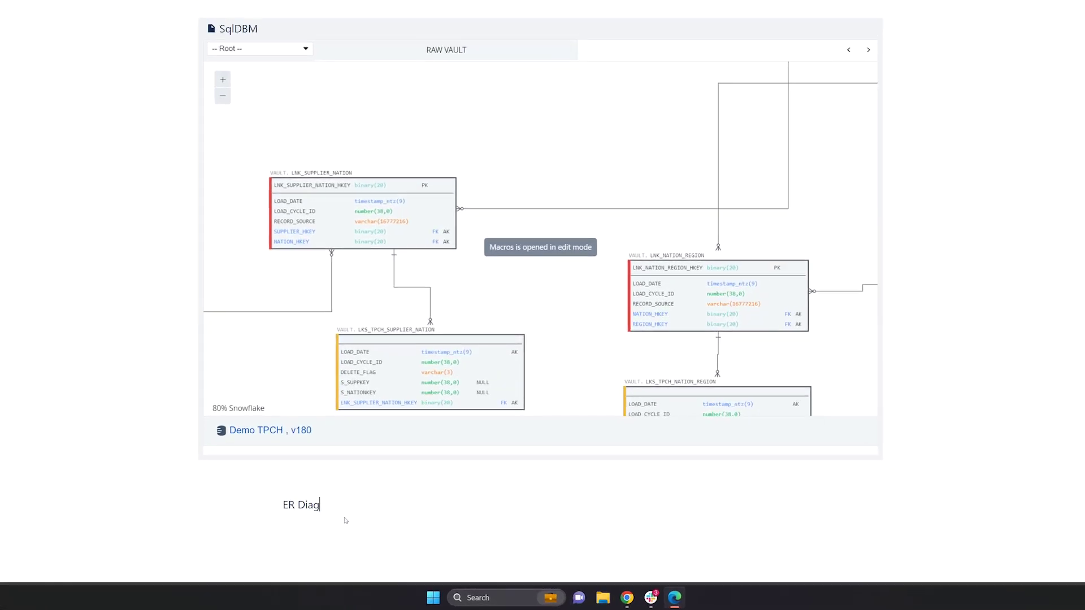
pyautogui.write('am Subject Ar')
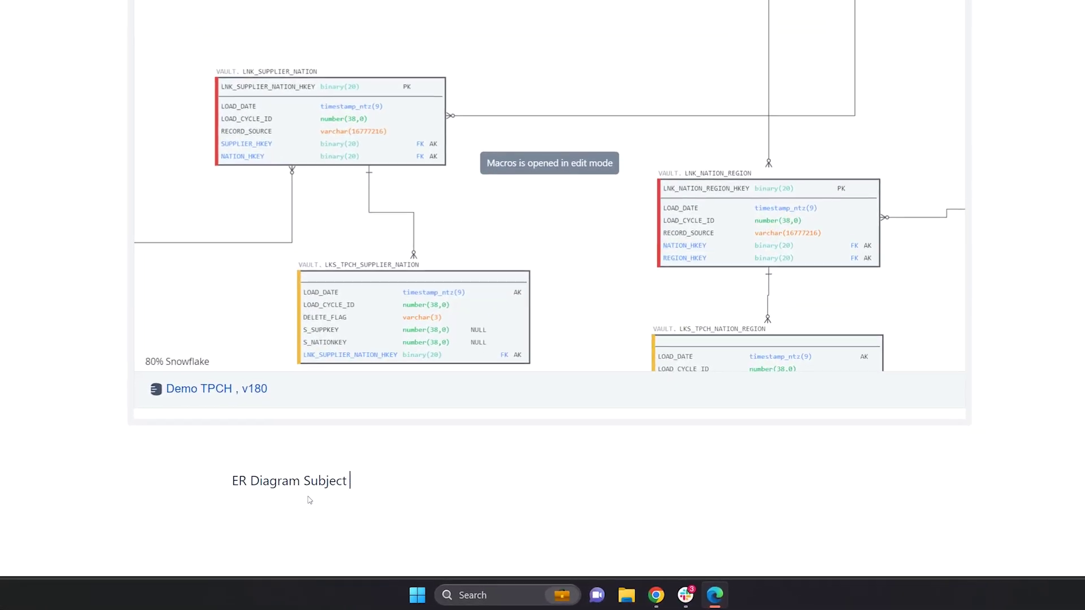
pyautogui.write('ea')
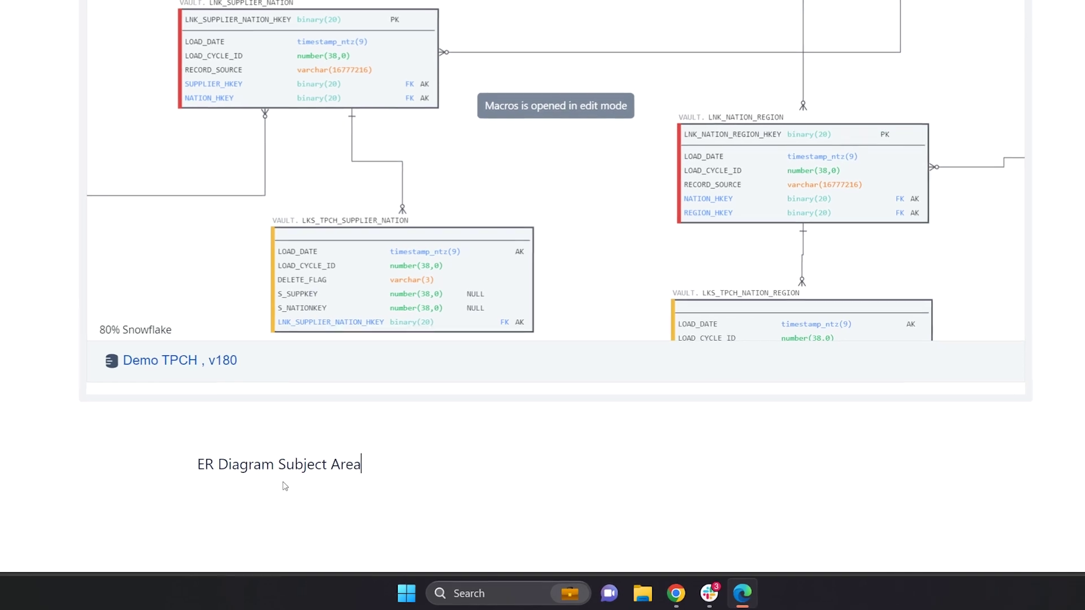
pyautogui.press('Return')
pyautogui.write('/')
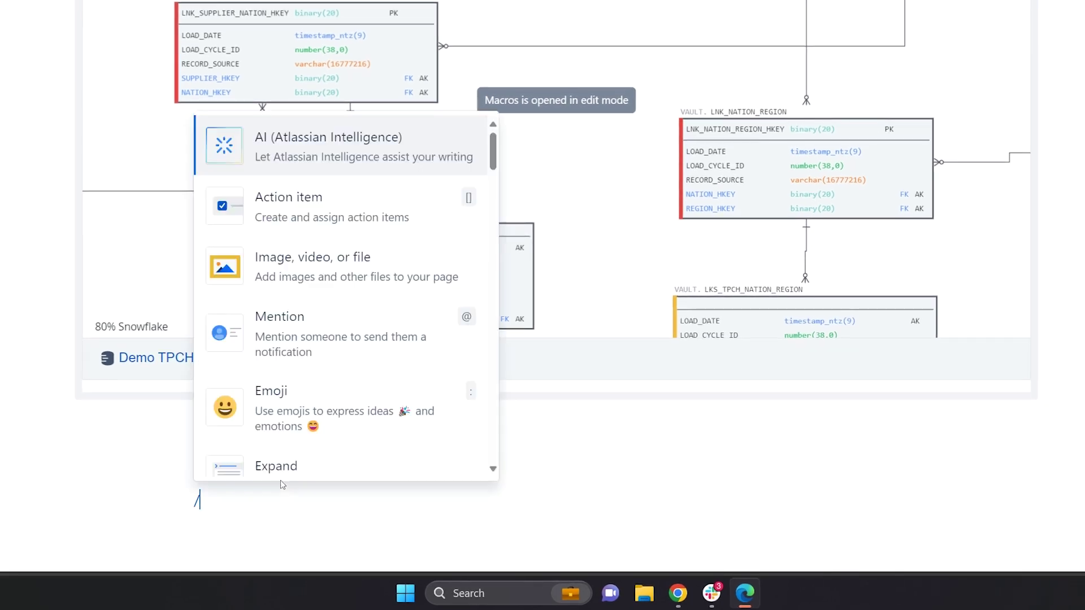
pyautogui.write('sq')
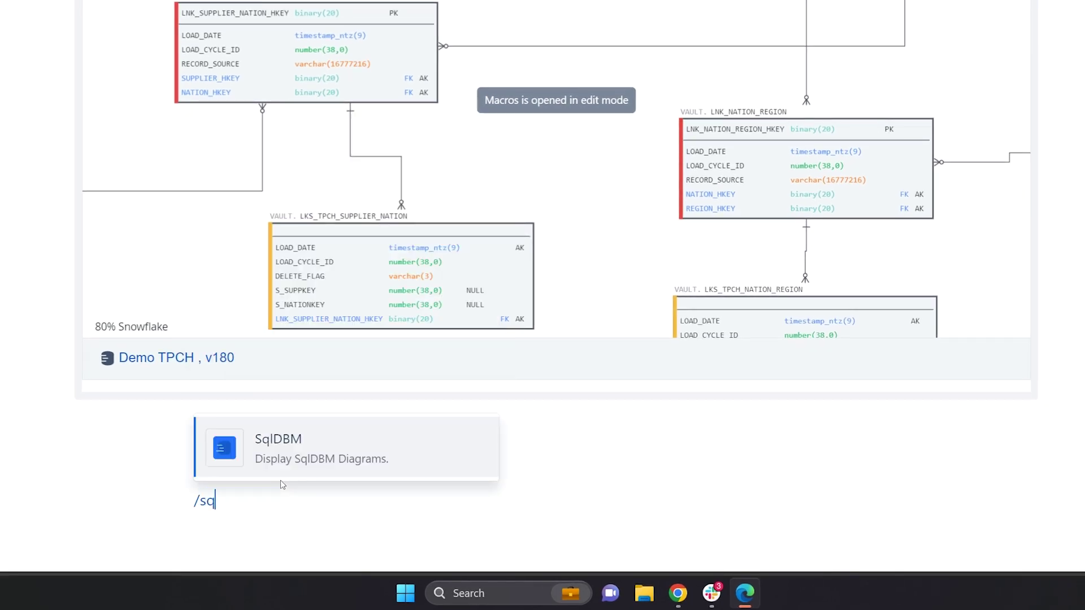
# Embed Demo TPCH's HUB CUSTOMER diagram from the Hub Groups subject area, Last Revision
pyautogui.click(294, 458)
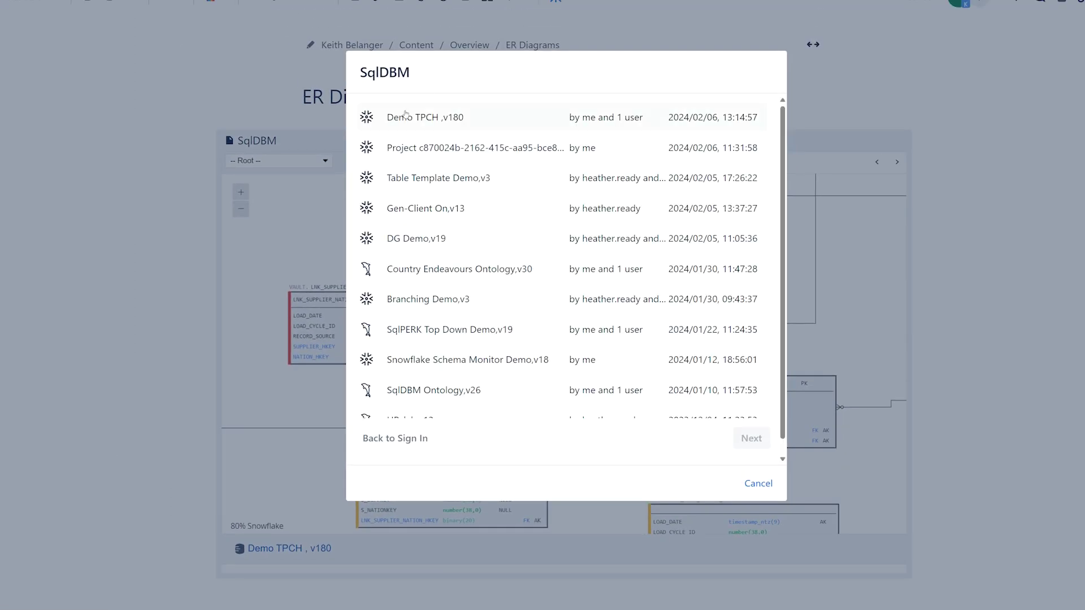
pyautogui.click(405, 117)
pyautogui.click(752, 439)
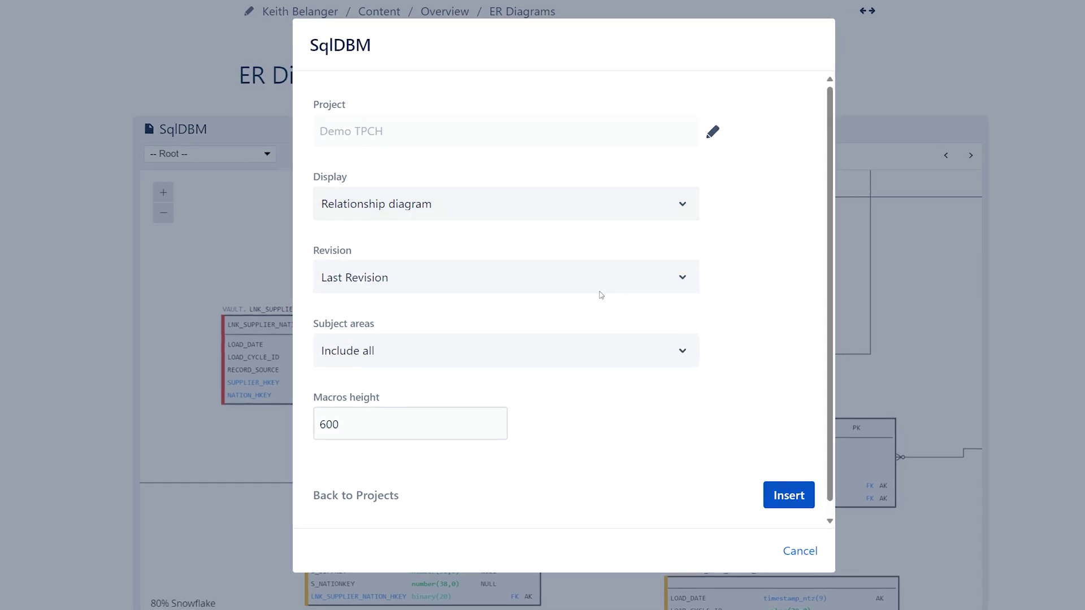
pyautogui.click(644, 277)
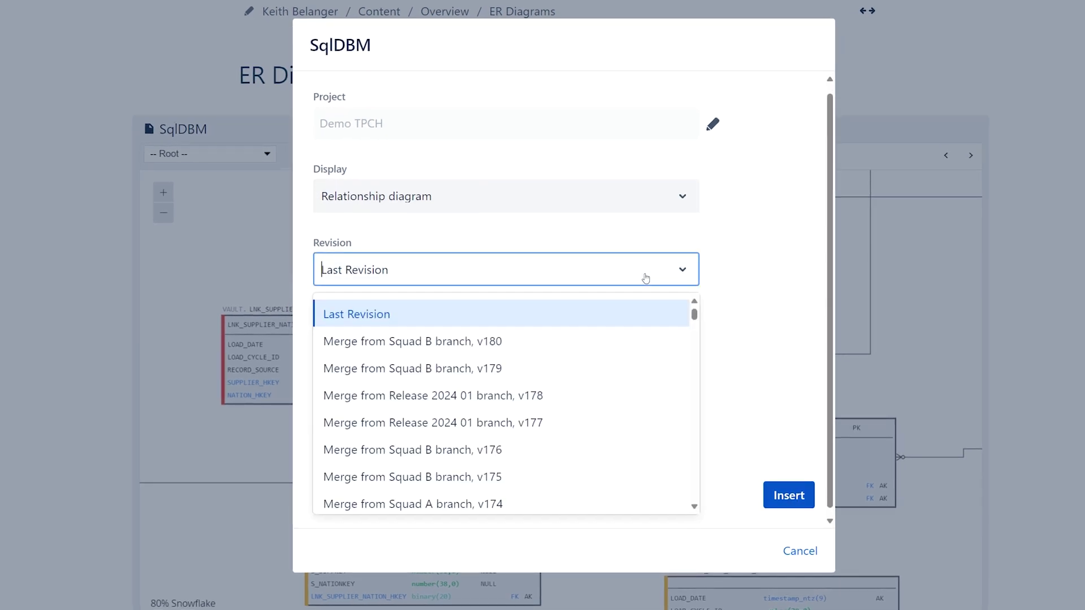
pyautogui.click(417, 315)
pyautogui.click(620, 341)
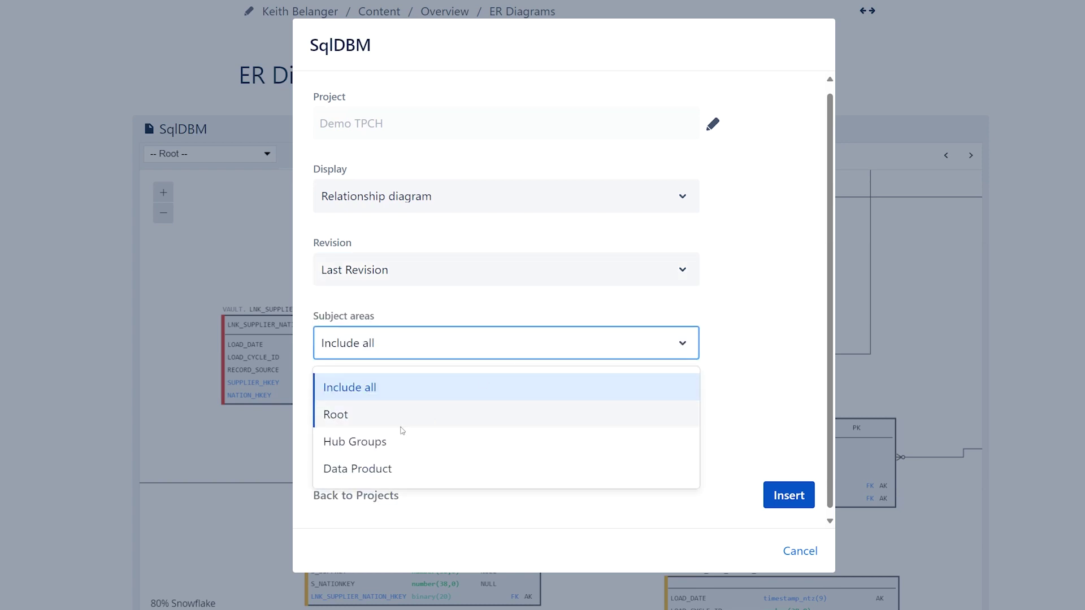
pyautogui.click(371, 442)
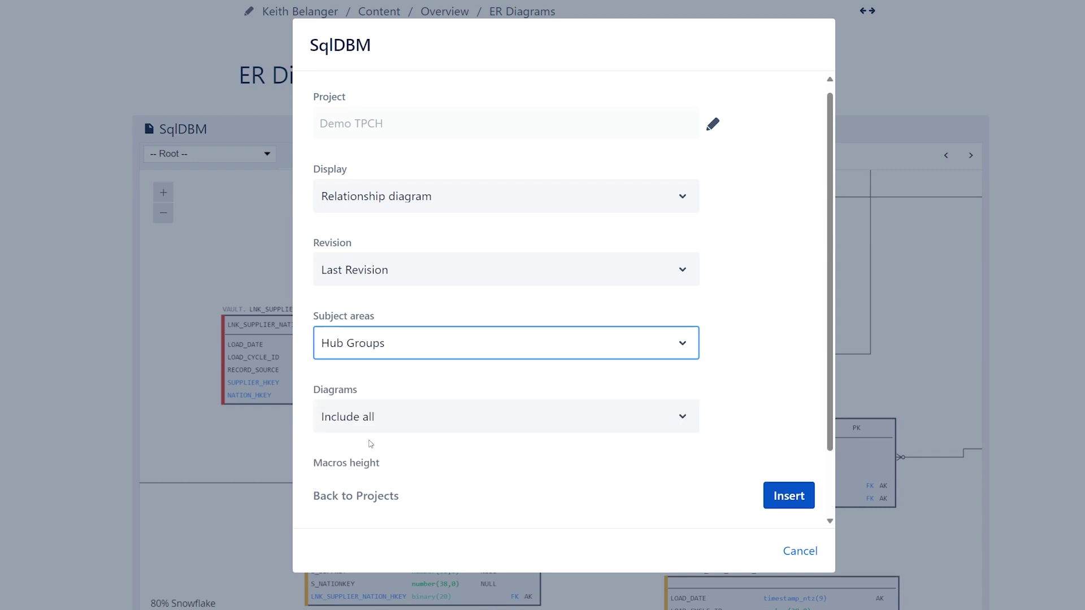
pyautogui.click(391, 430)
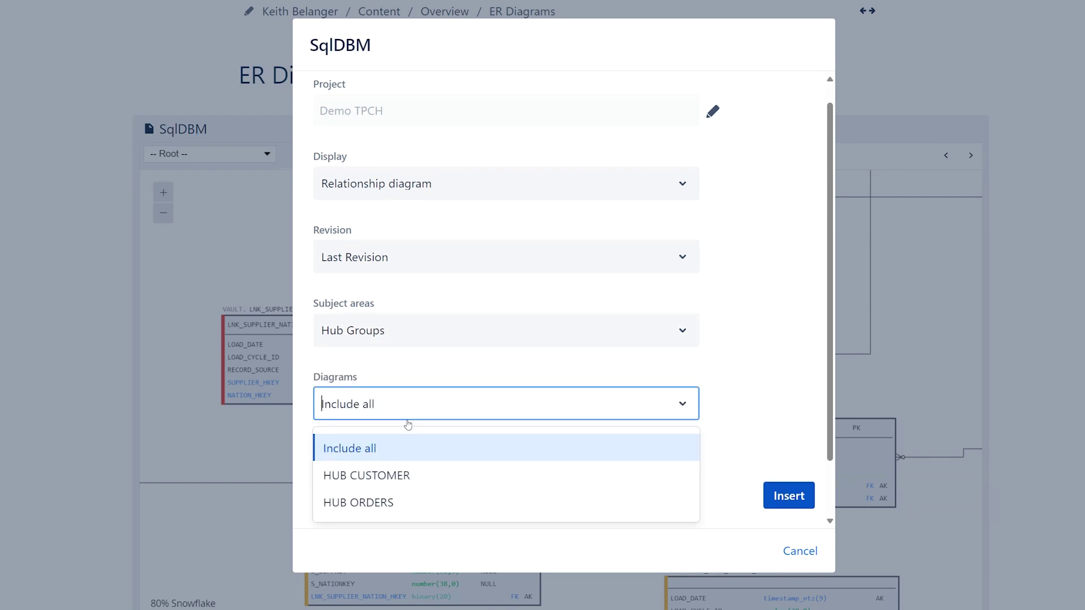
pyautogui.click(378, 477)
pyautogui.scroll(-2, 697, 425)
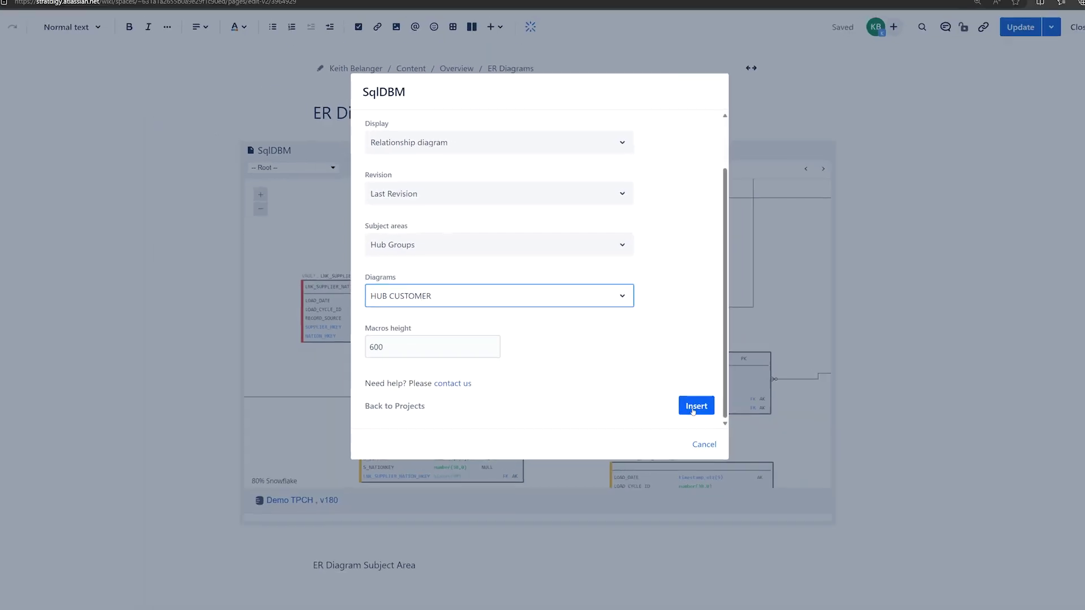
pyautogui.click(694, 408)
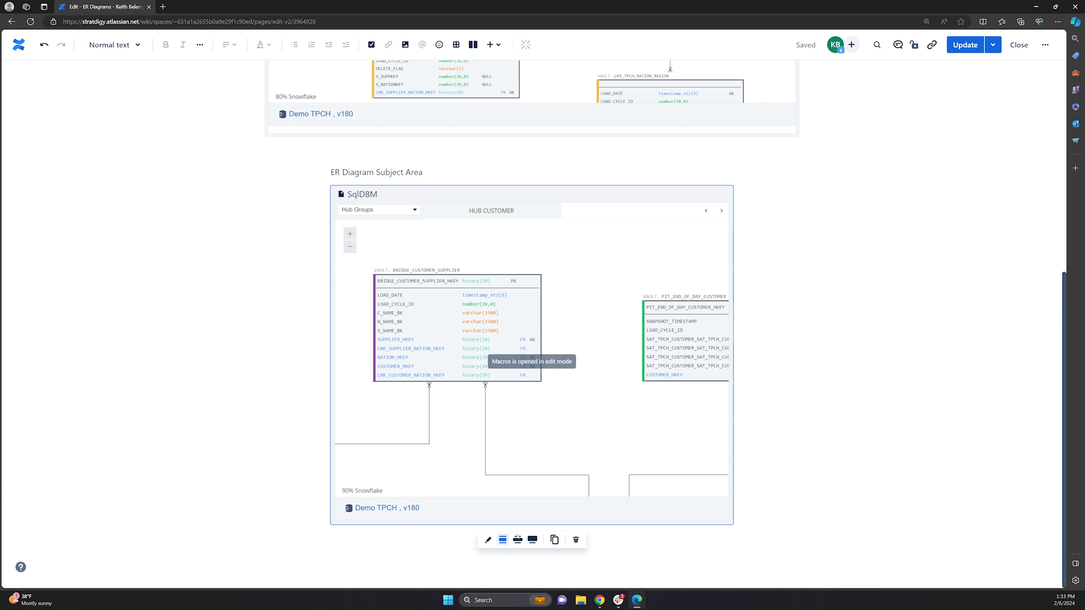
# Widen the HUB CUSTOMER diagram and publish the ER Diagrams page with Update
pyautogui.click(518, 540)
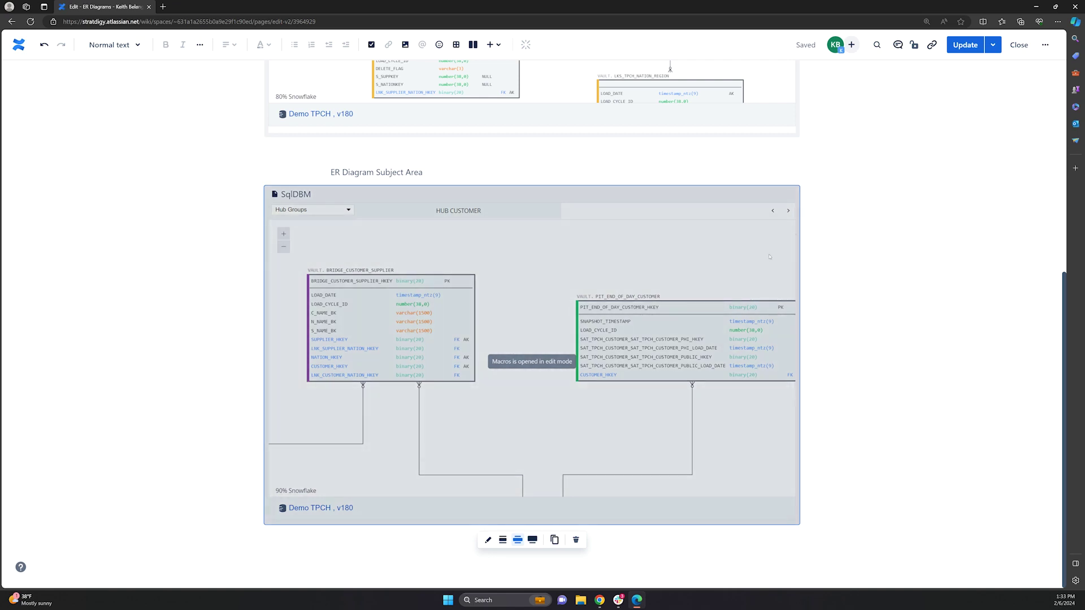
pyautogui.click(961, 48)
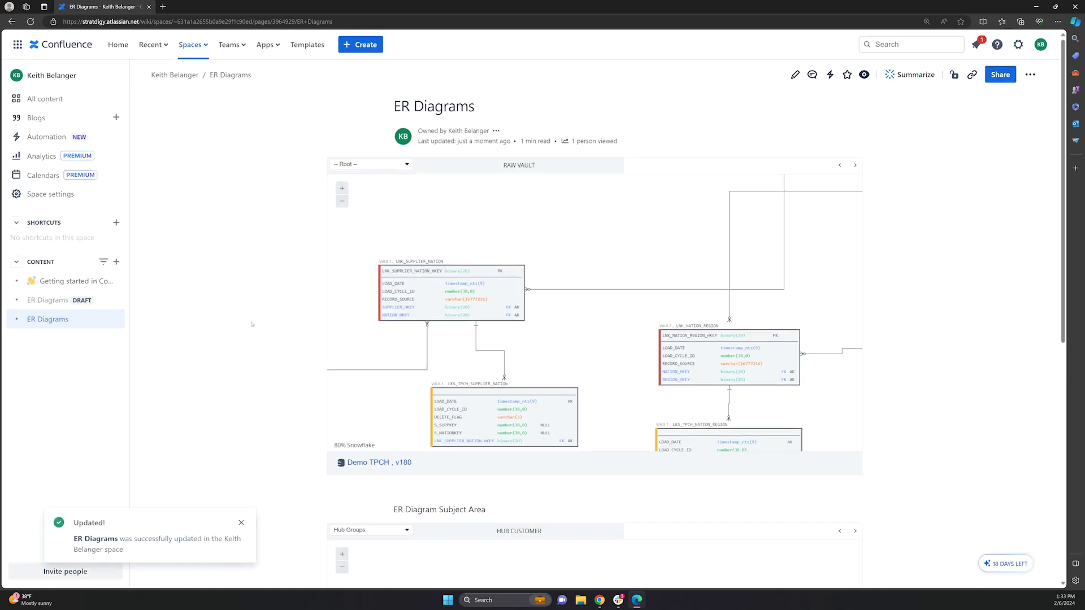
# Scroll past the ER Diagram Subject Area macro, then pan the RAW VAULT diagram around HUB_REGION and the supplier tables
pyautogui.scroll(-7, 255, 282)
pyautogui.scroll(7, 253, 324)
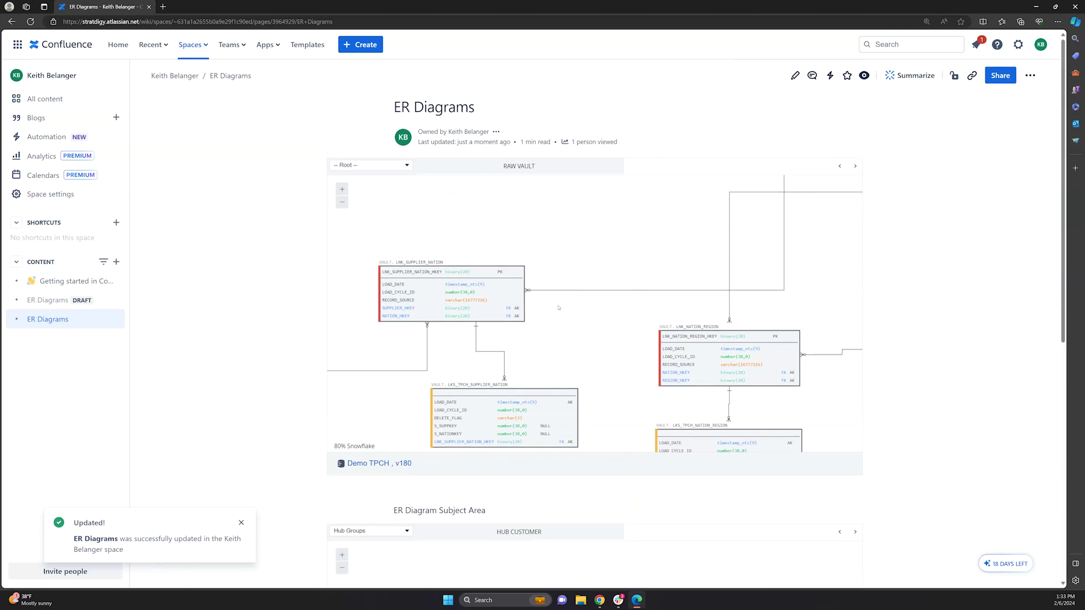
pyautogui.moveTo(594, 347); pyautogui.dragTo(437, 331)
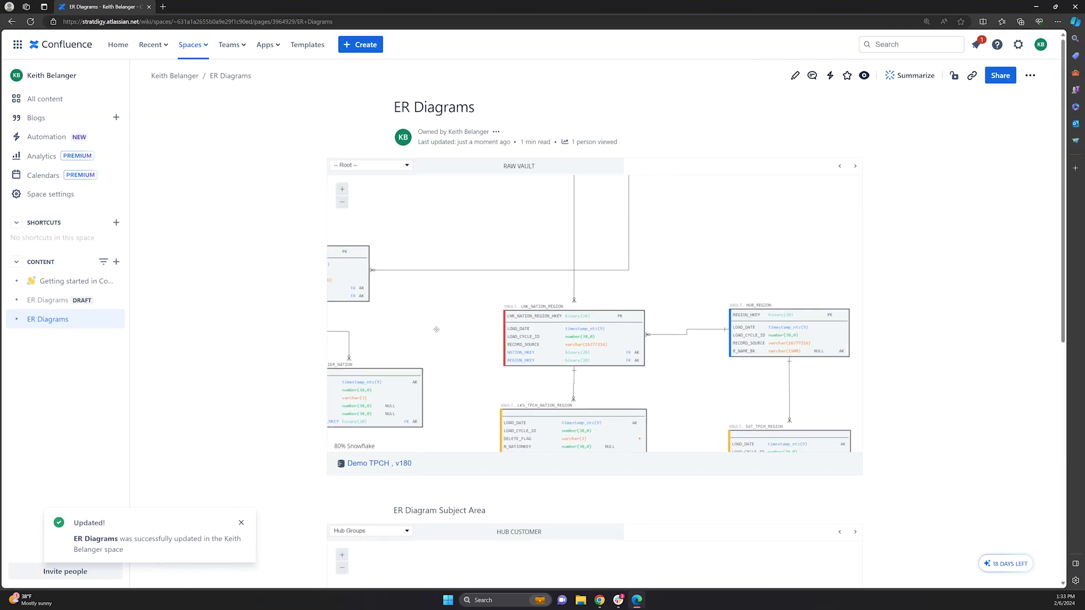
pyautogui.moveTo(676, 249); pyautogui.dragTo(643, 255)
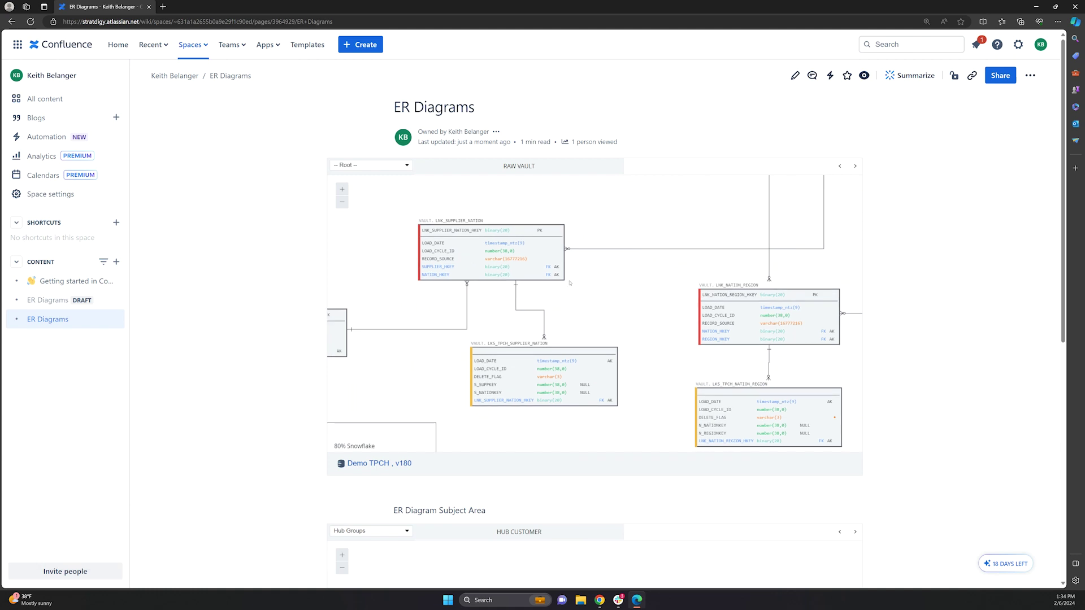
pyautogui.scroll(-3, 570, 282)
pyautogui.scroll(4, 570, 283)
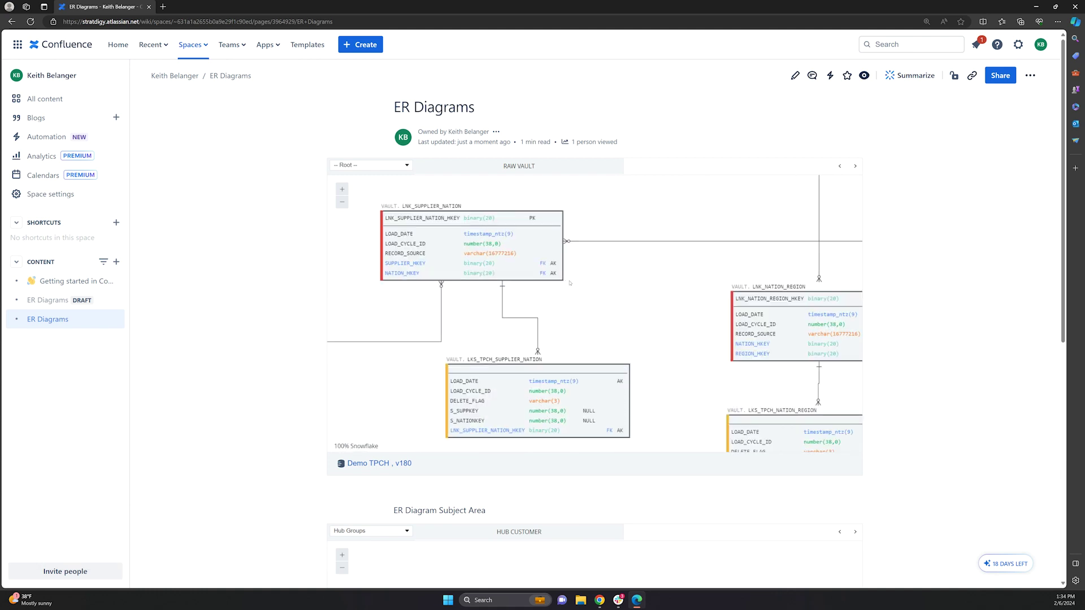
pyautogui.scroll(-1, 570, 282)
pyautogui.moveTo(580, 288); pyautogui.dragTo(613, 304)
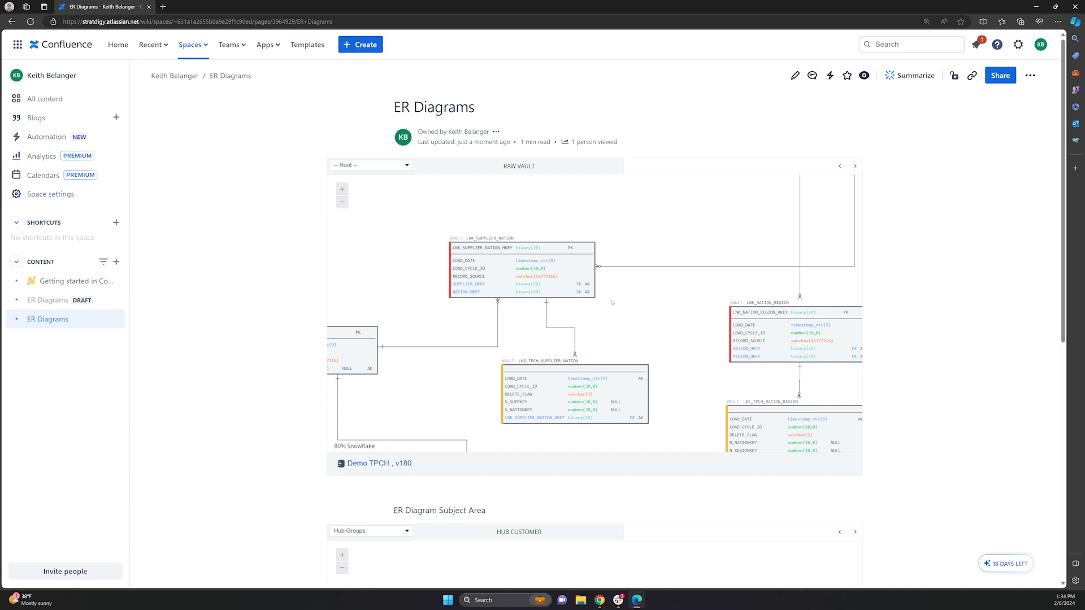
pyautogui.scroll(-6, 240, 373)
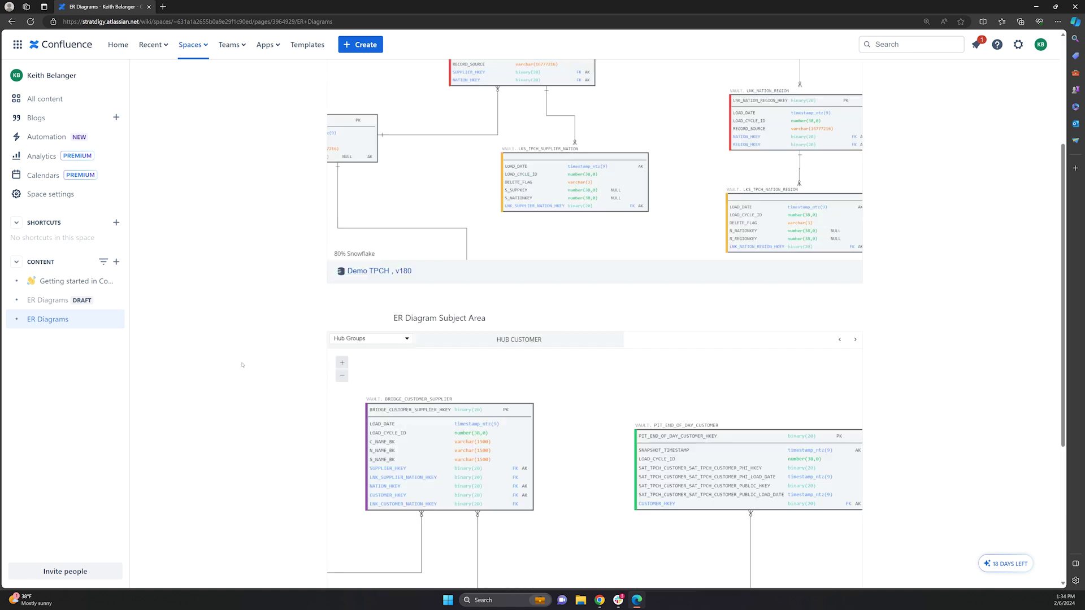
pyautogui.scroll(-1, 242, 365)
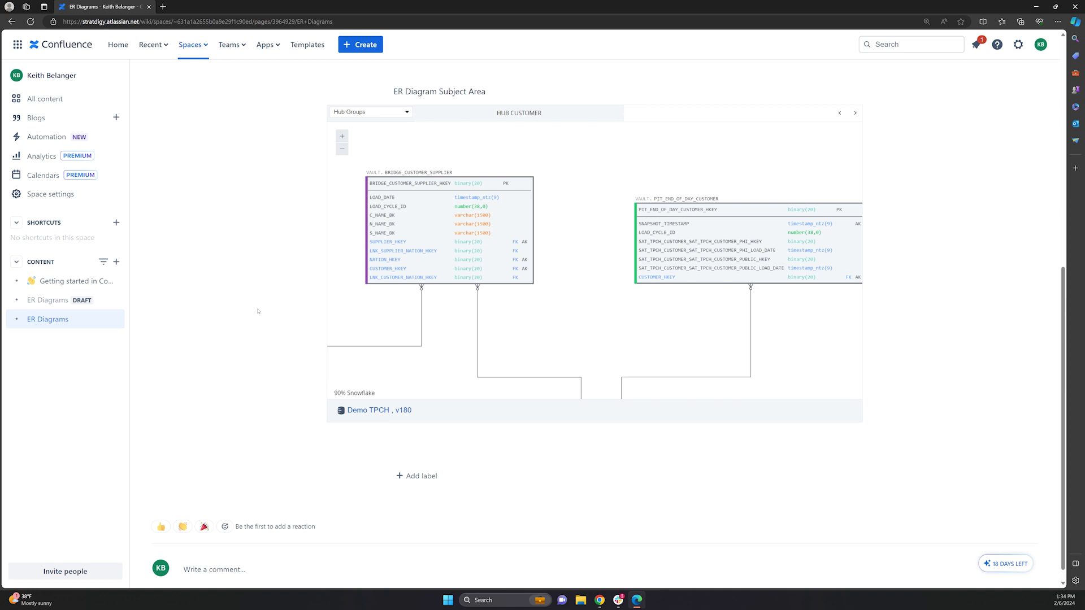
pyautogui.scroll(3, 258, 311)
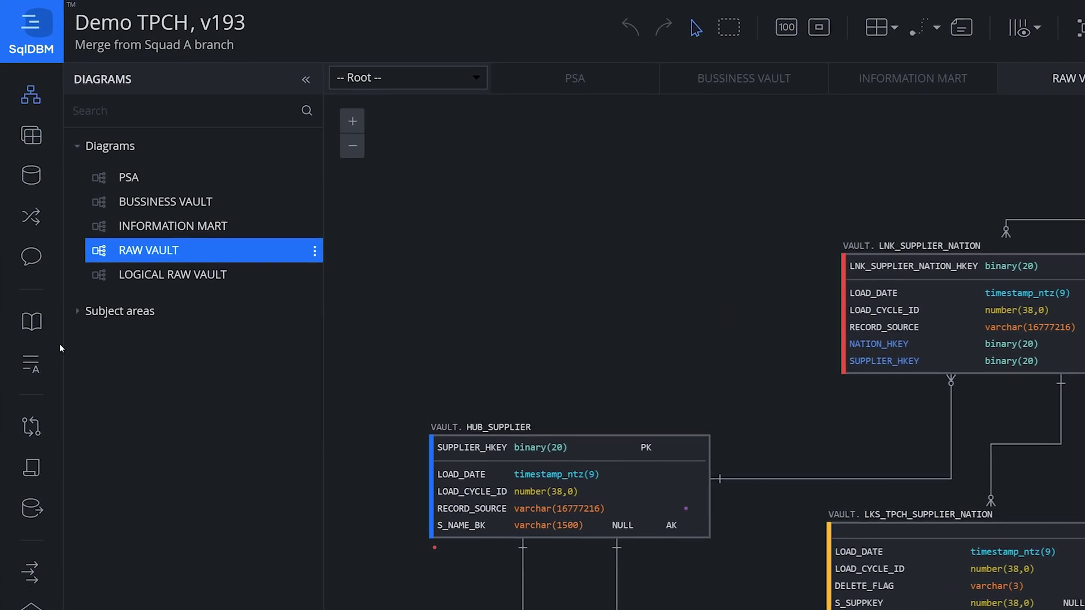
# Open the Demo TPCH database documentation, landing on the MART.F_SALES table details
pyautogui.click(30, 327)
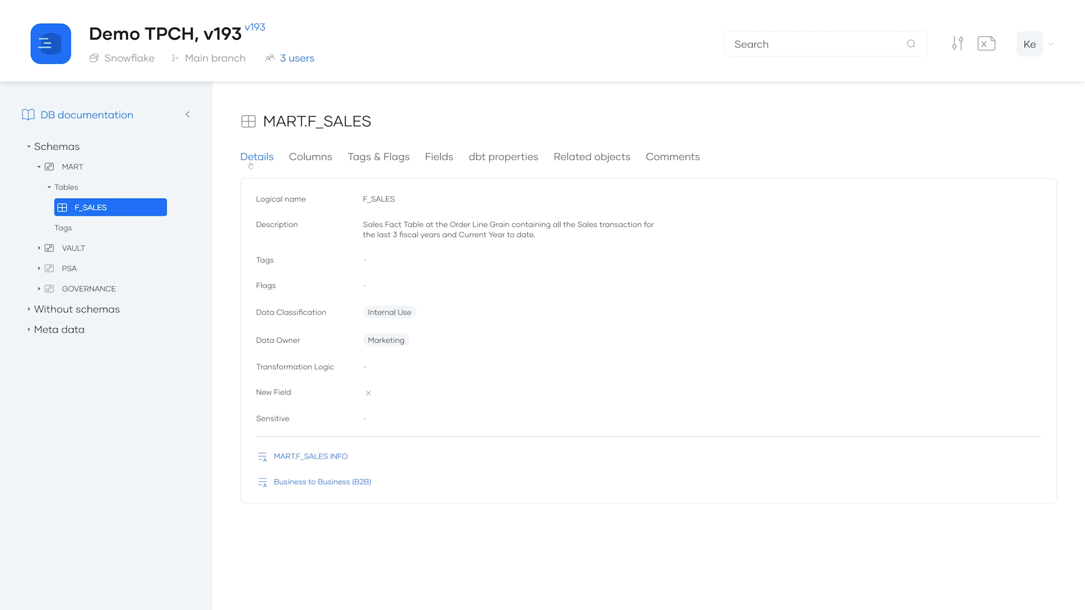
# List the F_SALES columns, search the documentation for 'Customer', and open VAULT.BRIDGE_CUSTOMER_SUPPLIER
pyautogui.click(306, 157)
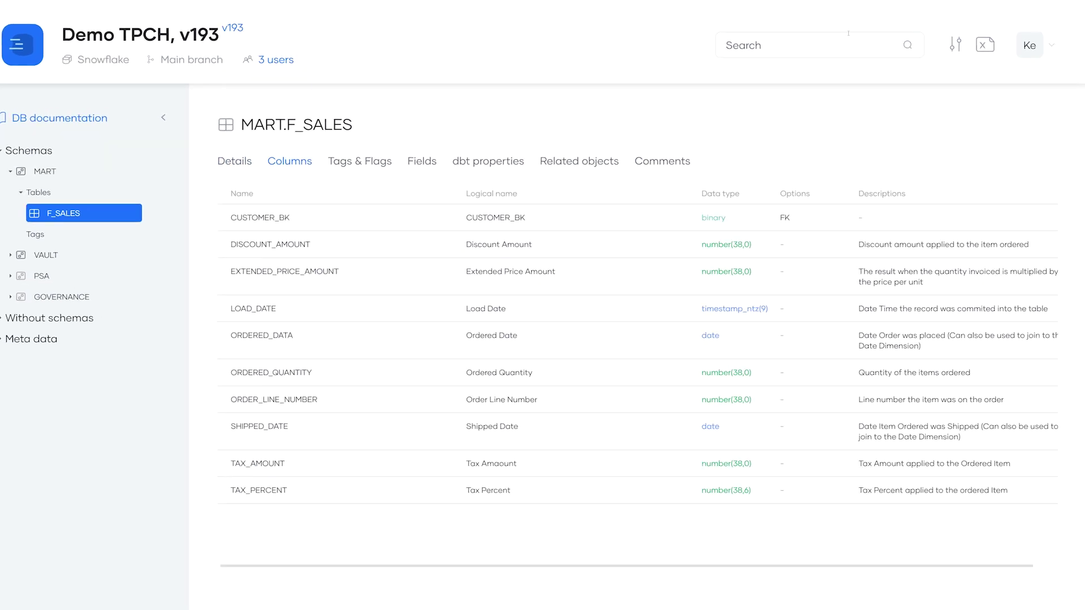
pyautogui.click(823, 41)
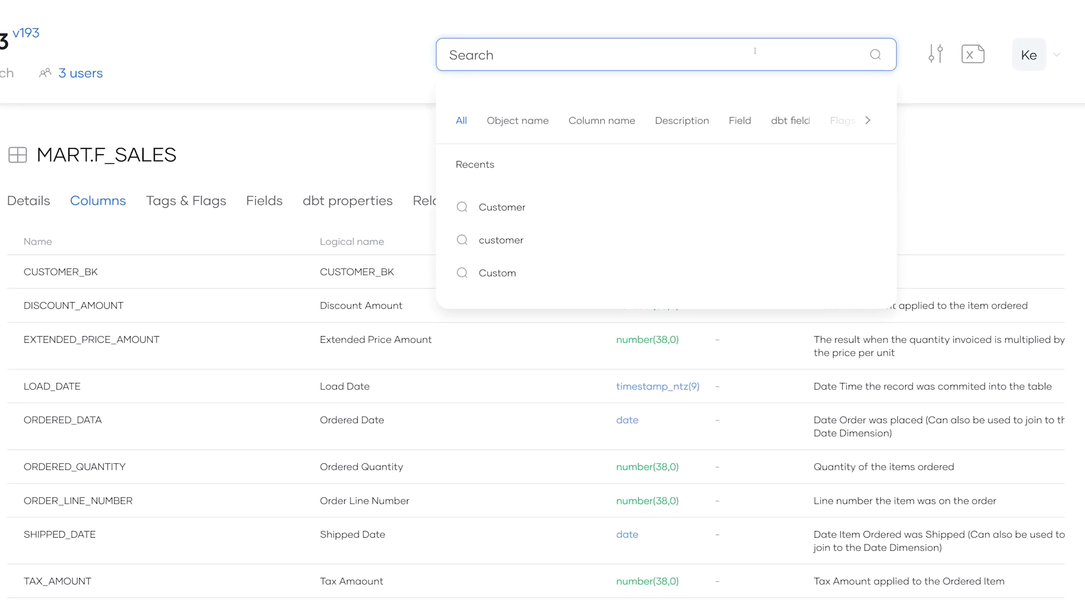
pyautogui.write('Cust')
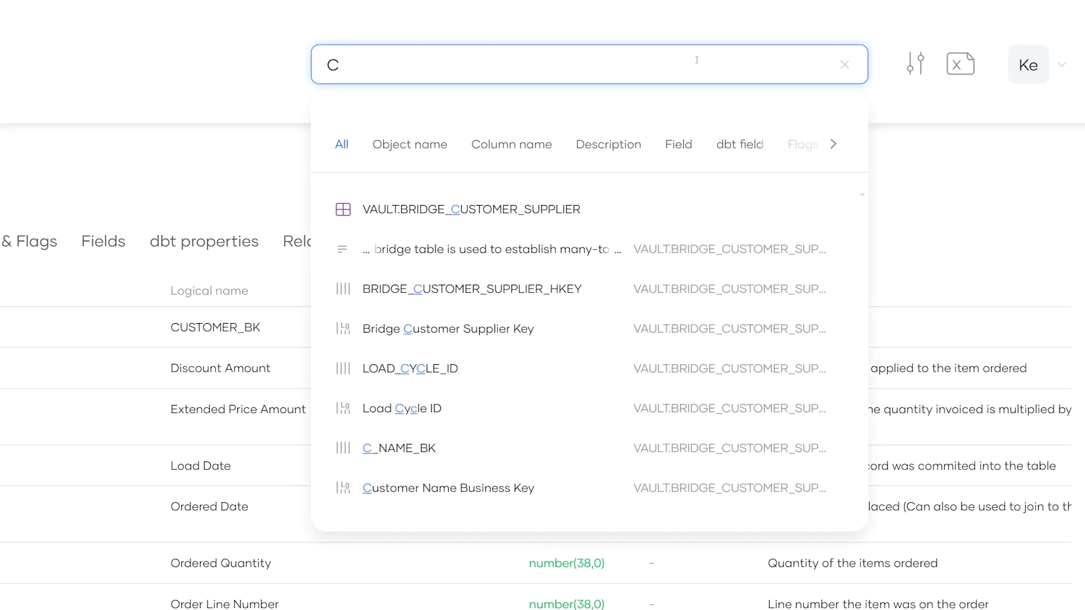
pyautogui.write('omer')
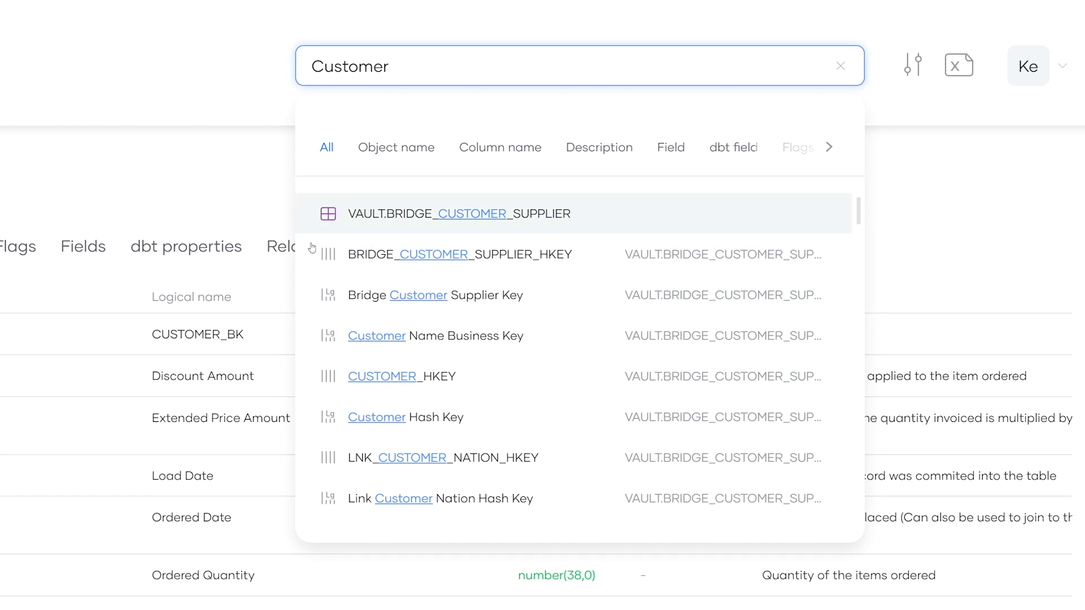
pyautogui.click(342, 336)
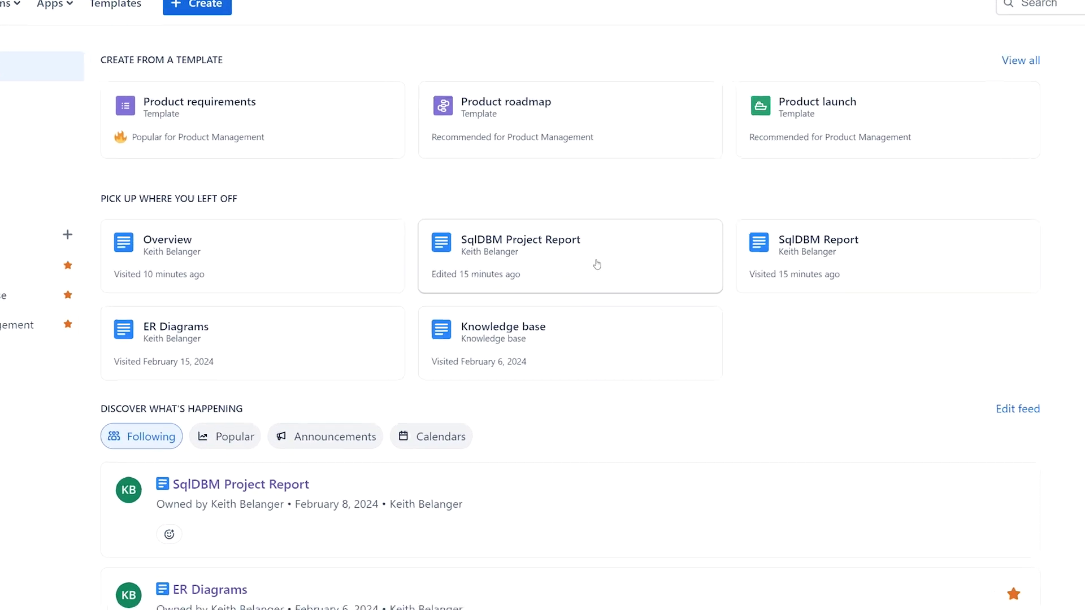
# Open the SqlDBM Project Report page in edit mode and type '/sql' to find the SqlDBM element
pyautogui.click(586, 303)
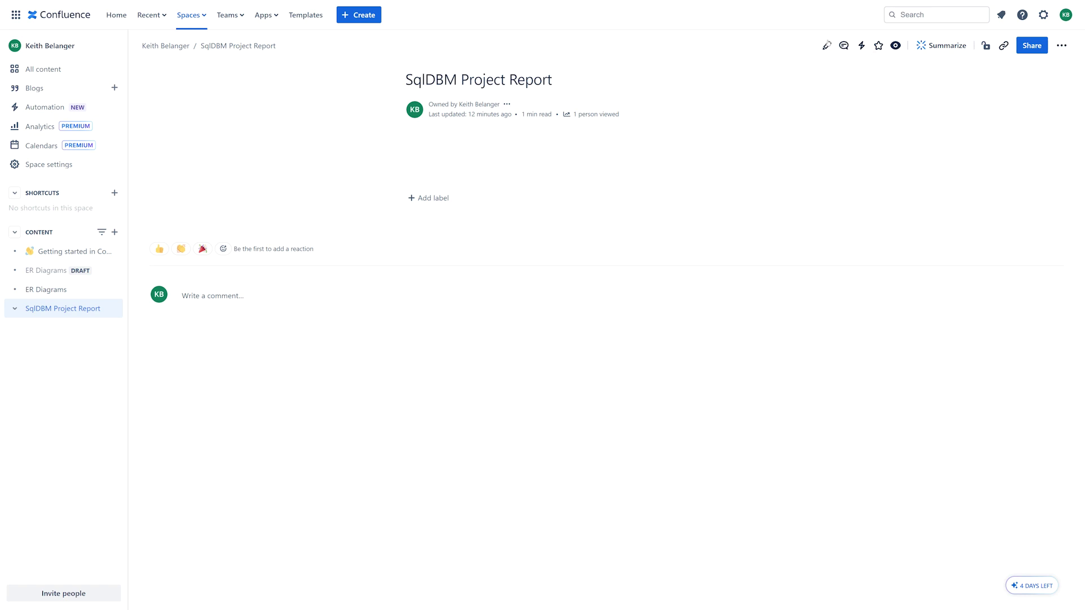
pyautogui.click(826, 45)
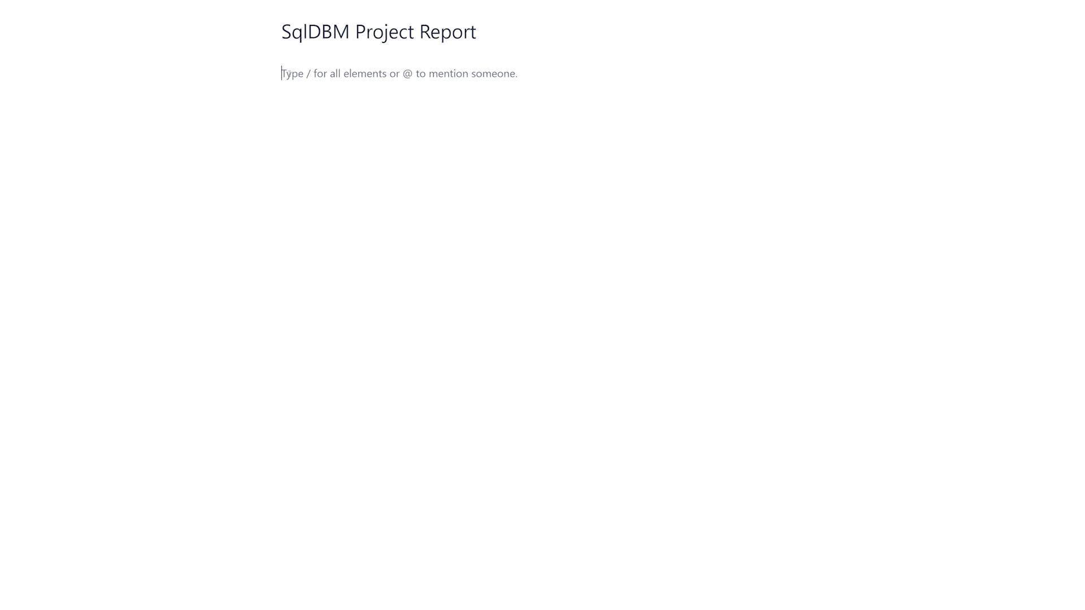
pyautogui.write('/sql')
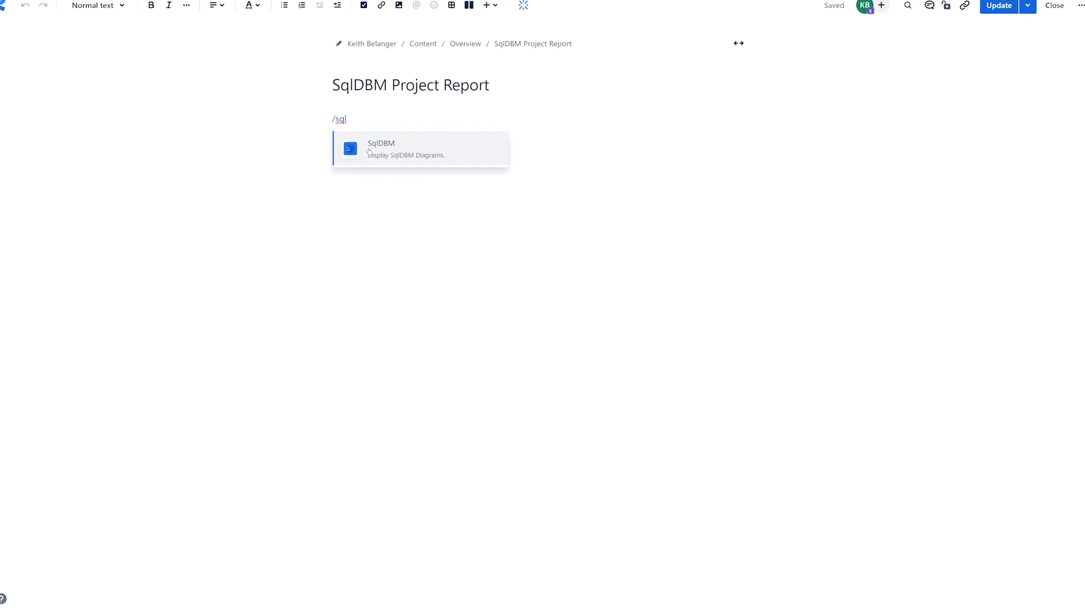
# Insert a SqlDBM macro for Demo TPCH displaying the Report page, with macro height changed from 600 to 800
pyautogui.click(360, 130)
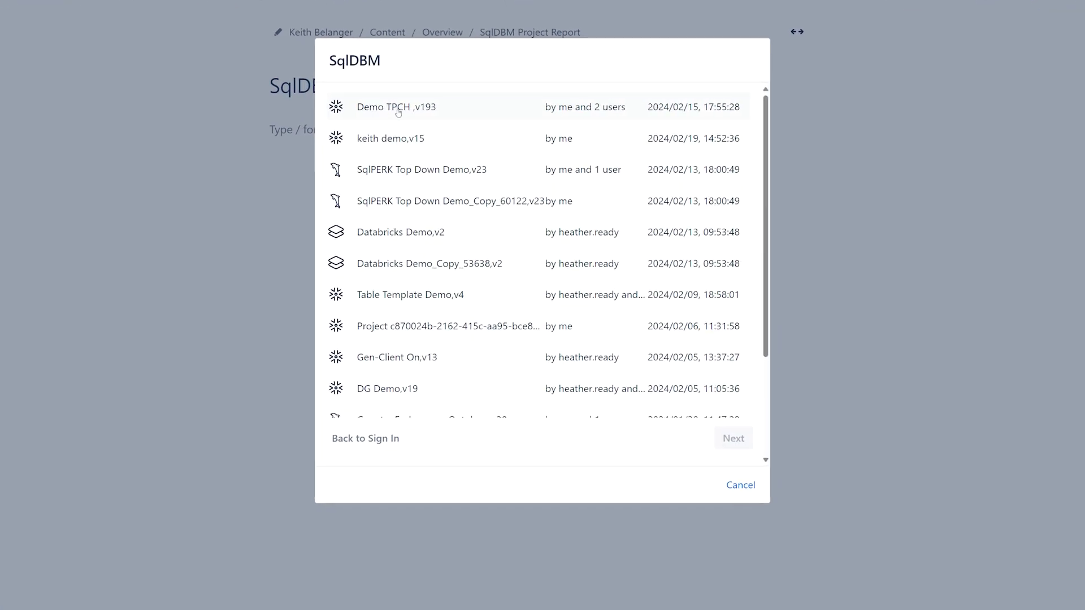
pyautogui.click(359, 111)
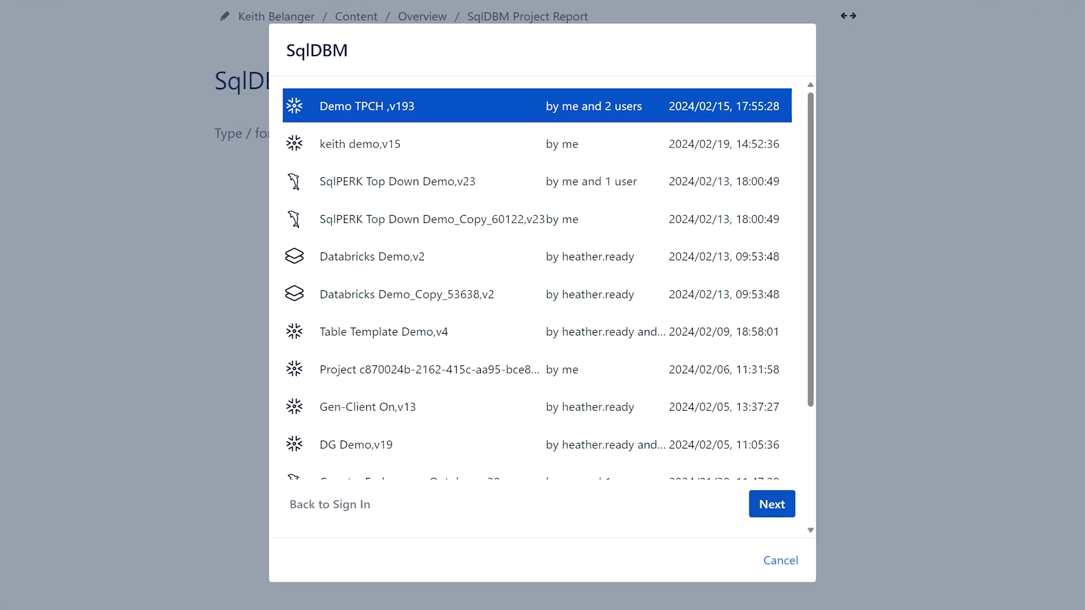
pyautogui.click(756, 477)
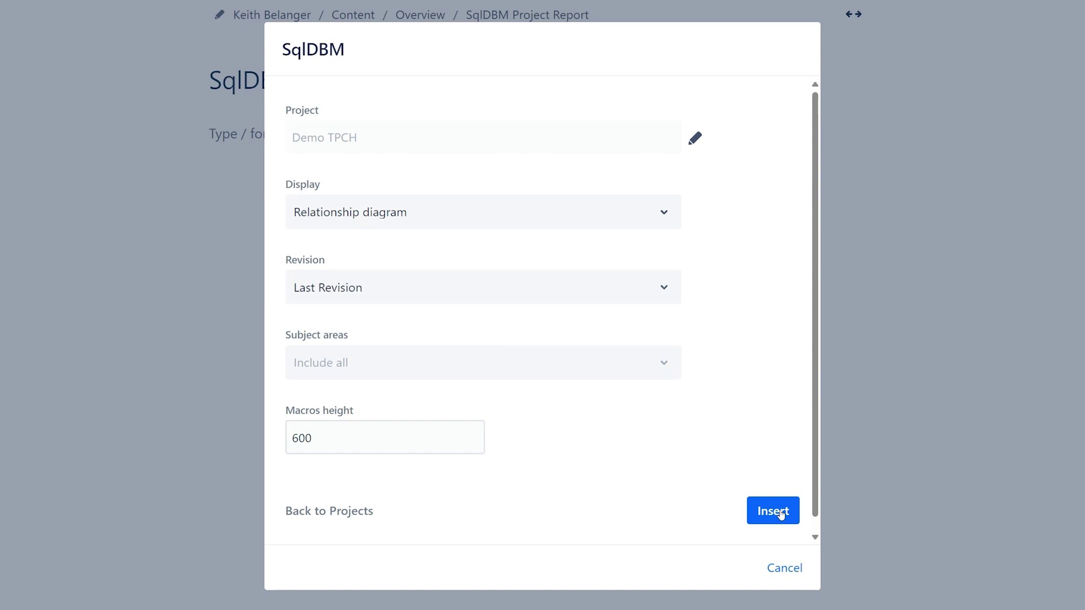
pyautogui.click(524, 224)
pyautogui.click(350, 285)
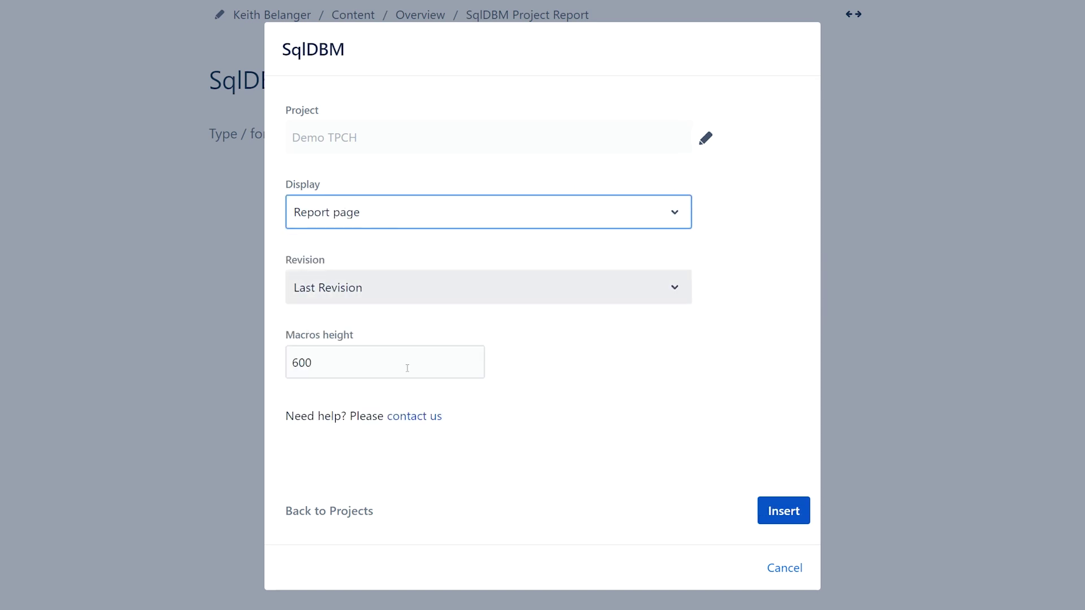
pyautogui.click(330, 363)
pyautogui.moveTo(330, 364); pyautogui.dragTo(262, 366)
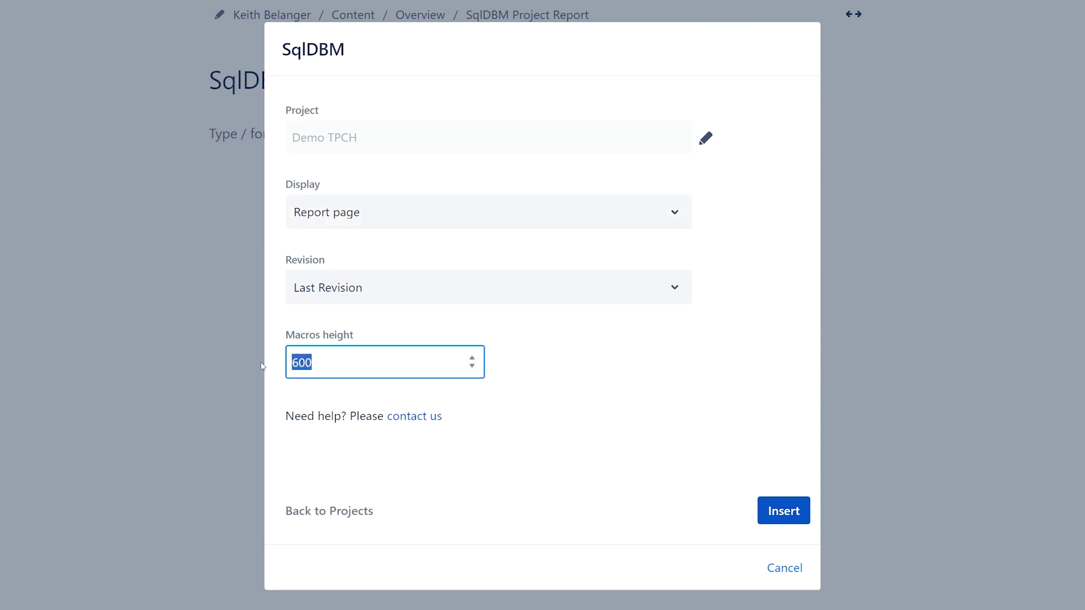
pyautogui.write('800')
pyautogui.click(782, 511)
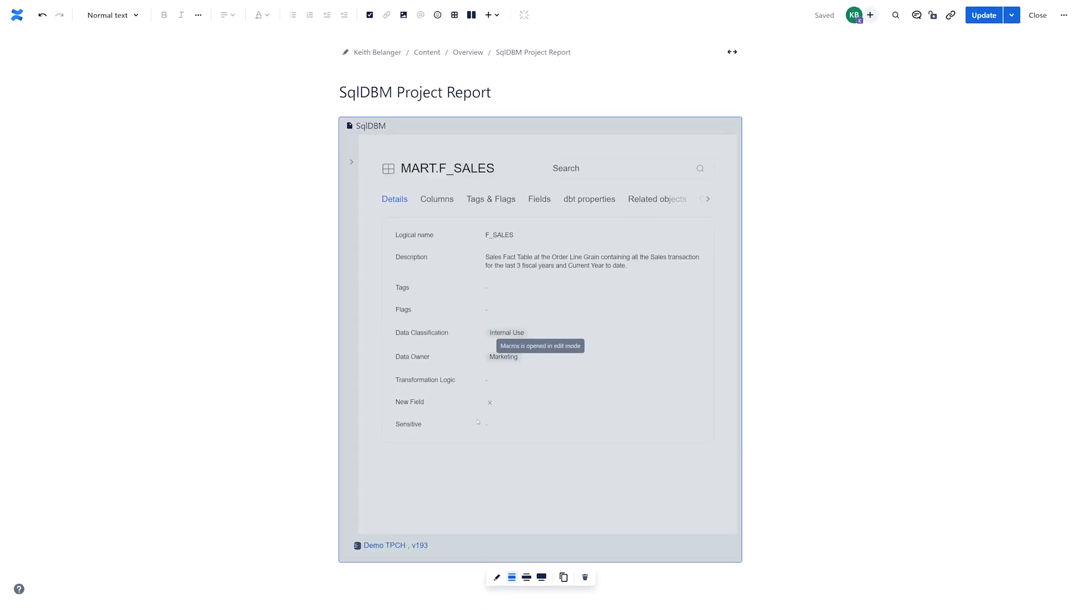
# Make the embedded SqlDBM report full width and update the SqlDBM Project Report page
pyautogui.click(541, 578)
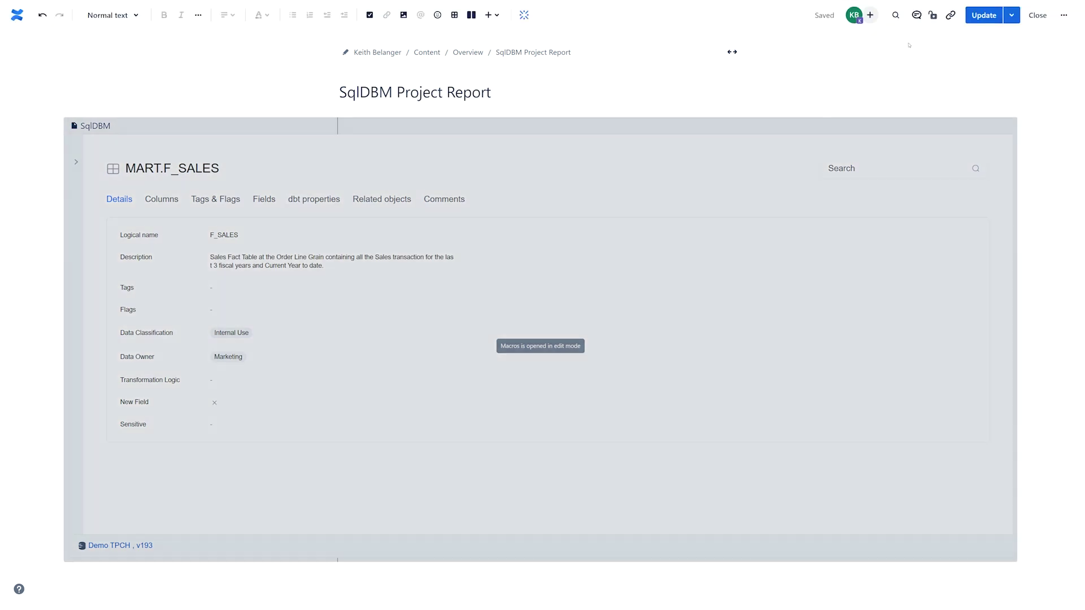
pyautogui.click(986, 14)
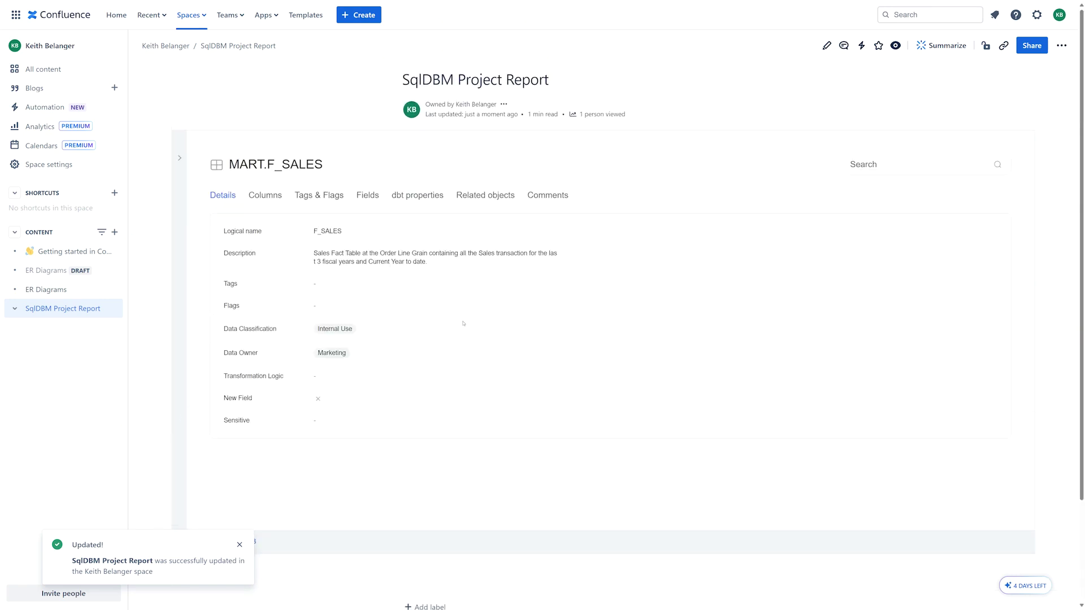
# In the embedded report, search 'Customer' and open VAULT.BRIDGE_CUSTOMER_SUPPLIER via its Customer Name Business Key result
pyautogui.click(261, 197)
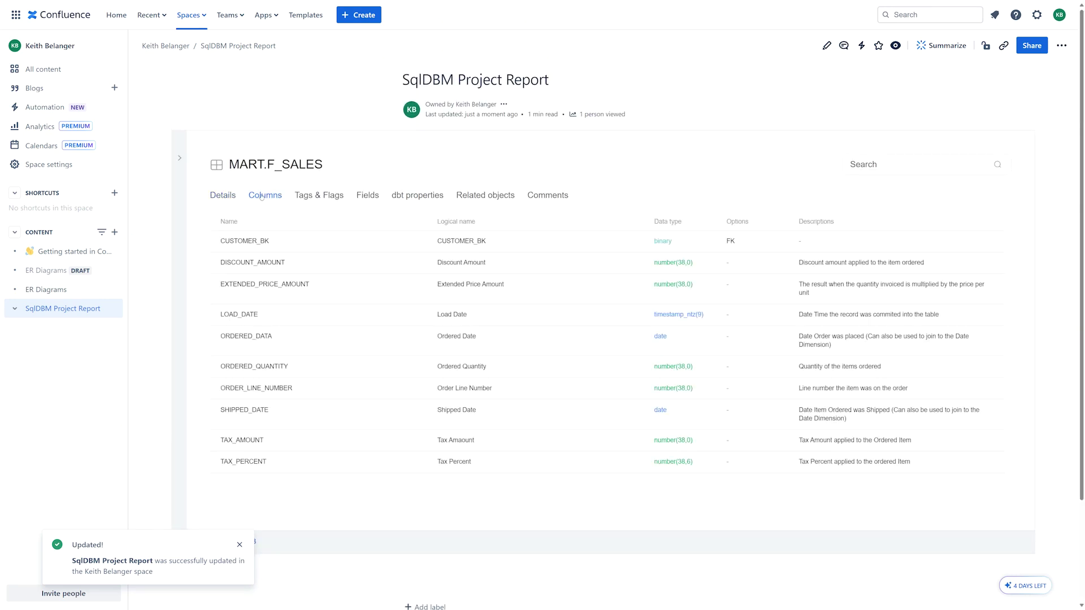
pyautogui.click(227, 196)
pyautogui.click(875, 164)
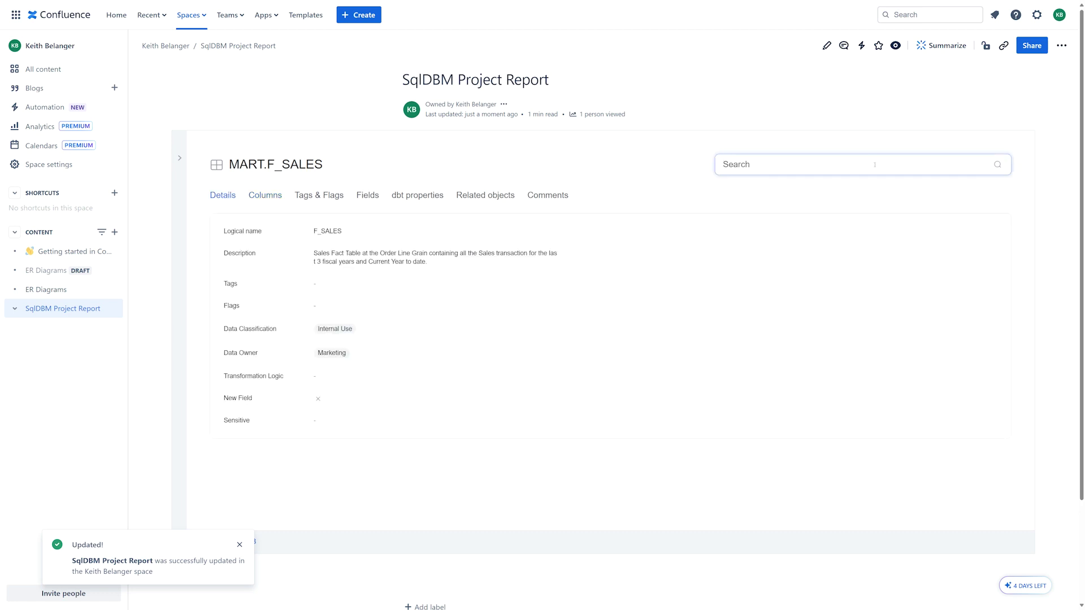
pyautogui.write('Customer')
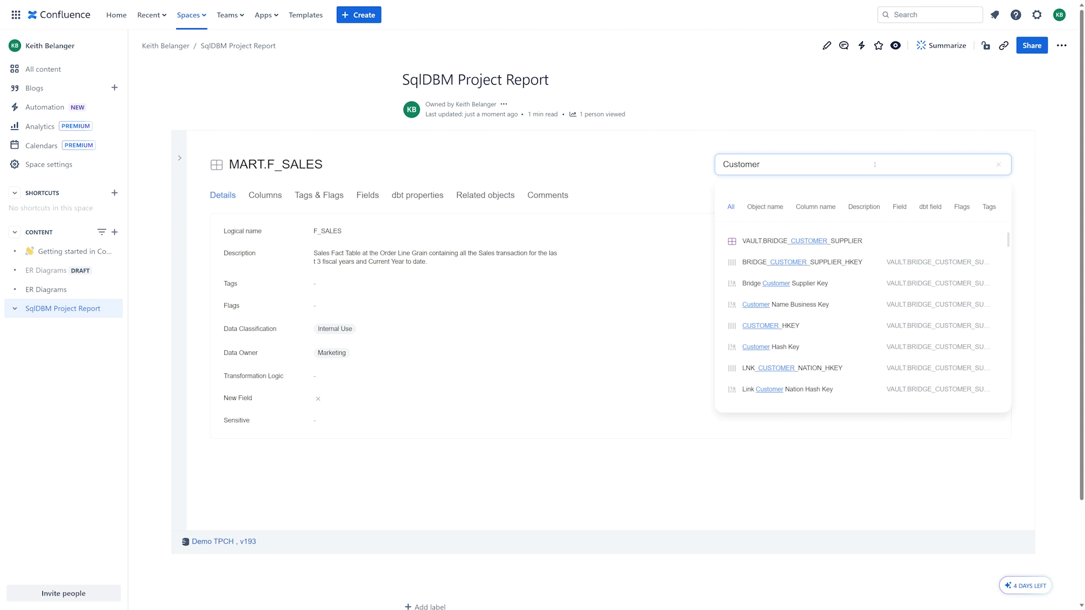
pyautogui.click(763, 305)
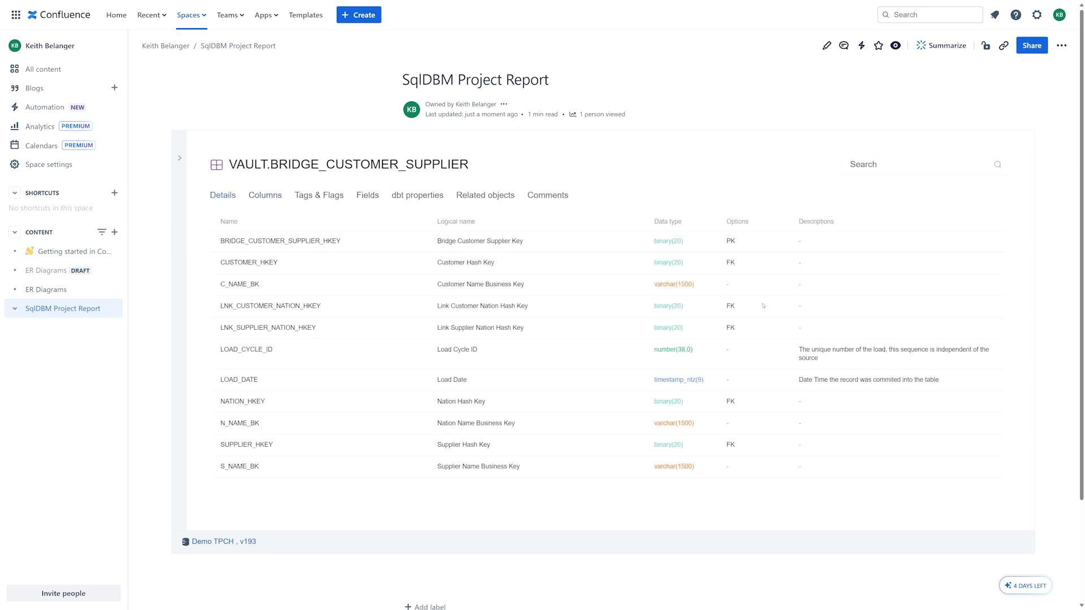